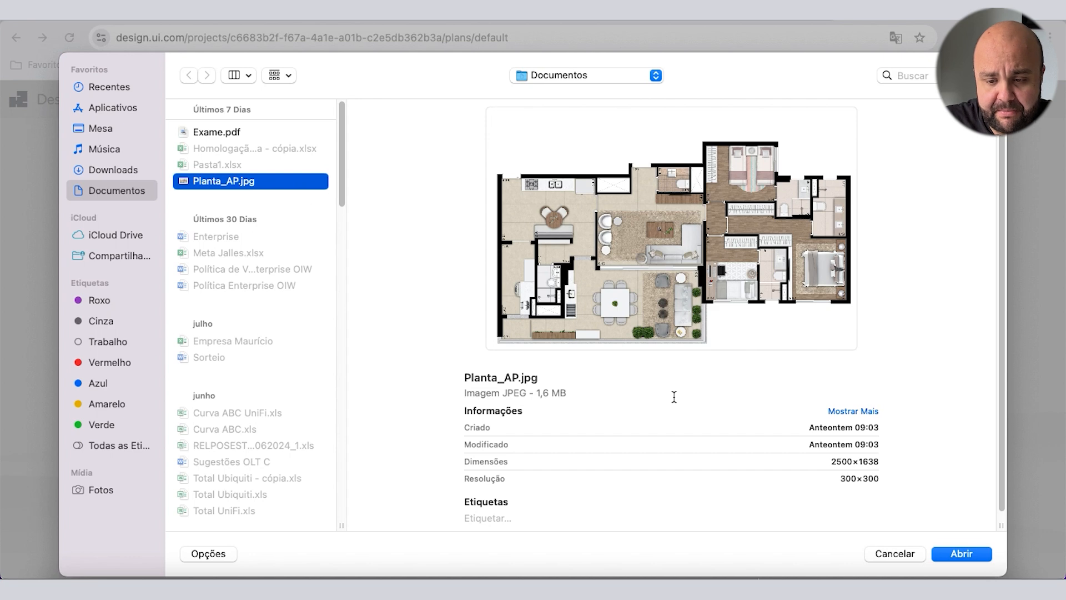
Upload the image Planta_AP.jpg as a floor plan named Apartamento.
click(969, 556)
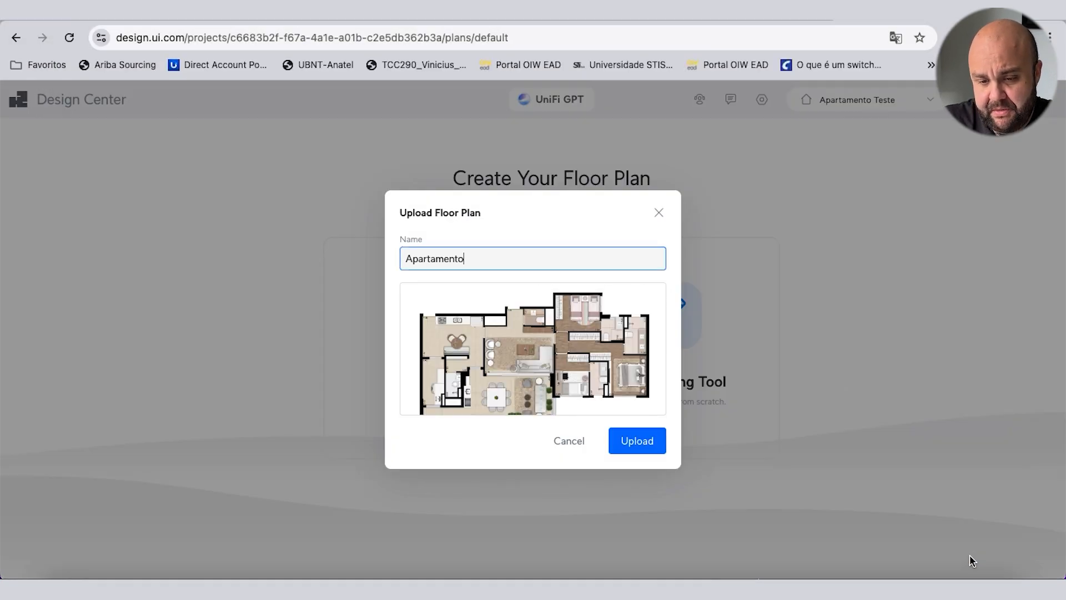
click(649, 451)
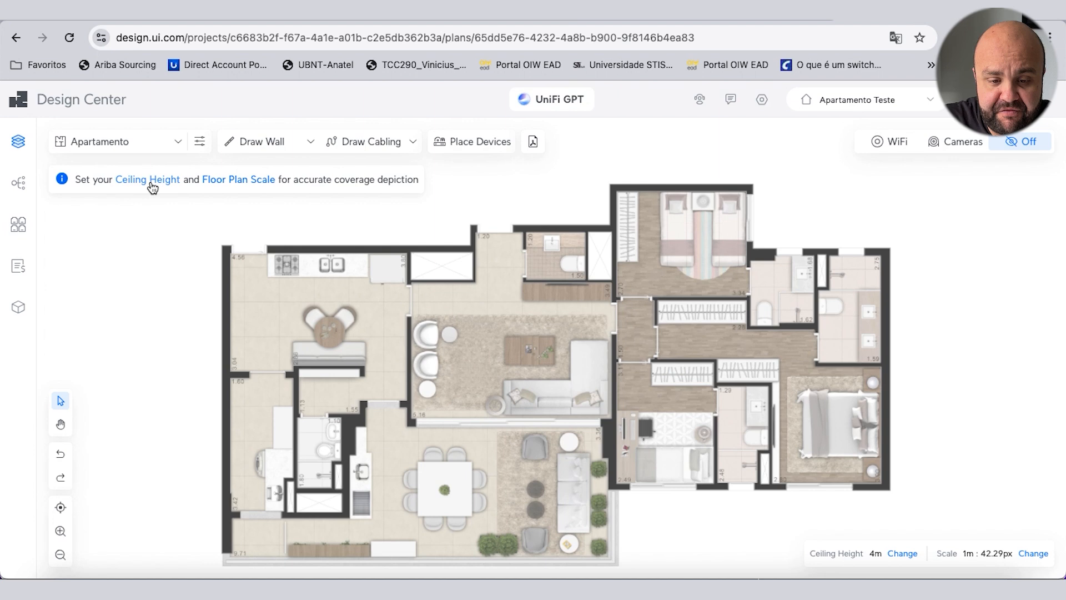
Set the floor plan's ceiling height to 3 m.
click(152, 188)
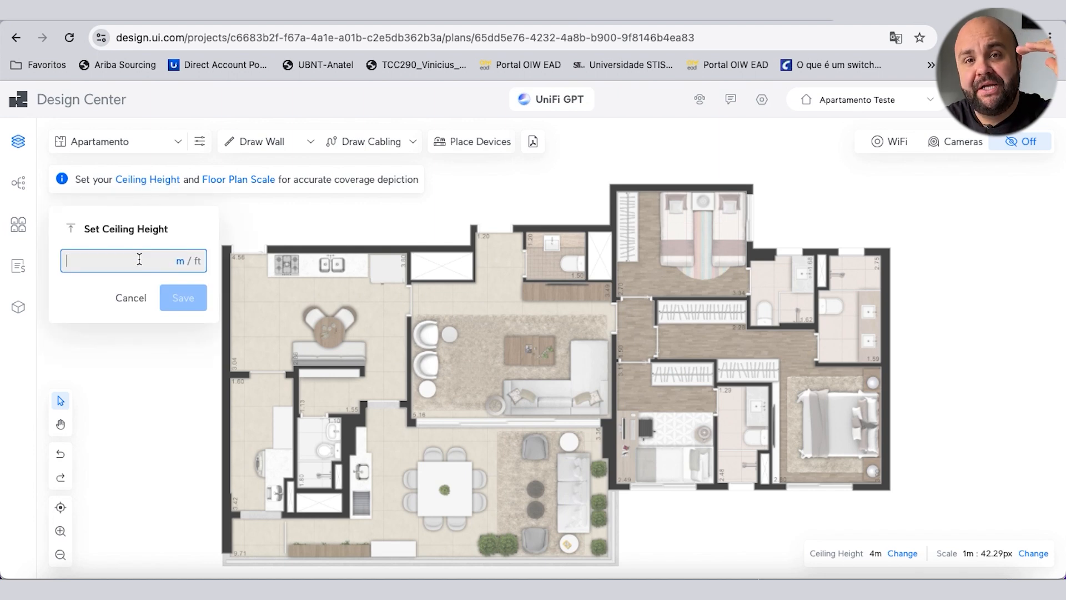
text(3)
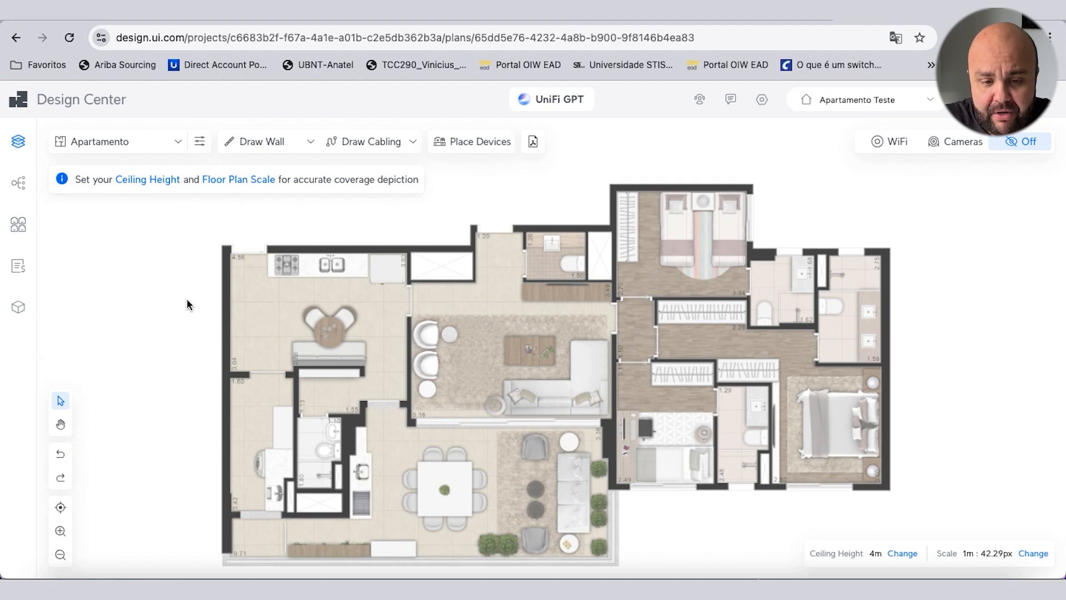
click(187, 299)
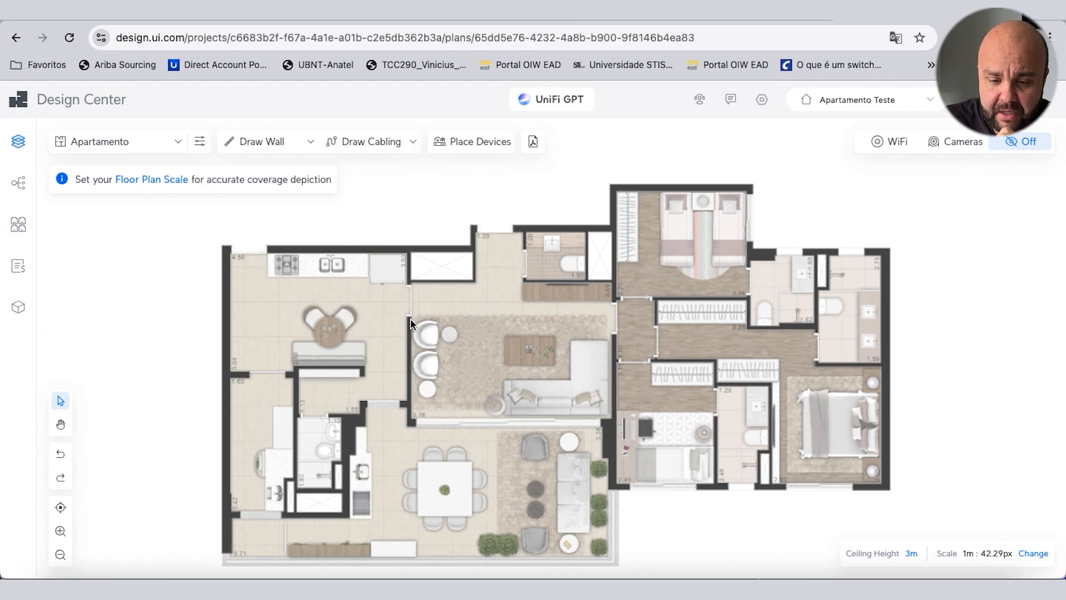
Set the floor plan scale by tracing the doorway between the kitchen and living room as 1 m long.
click(150, 180)
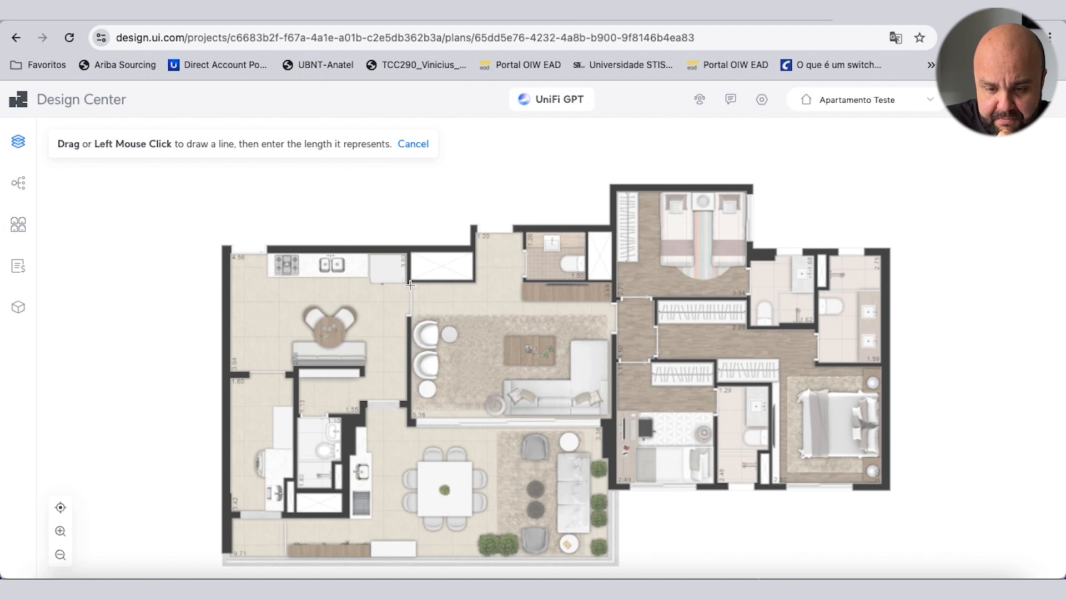
click(411, 315)
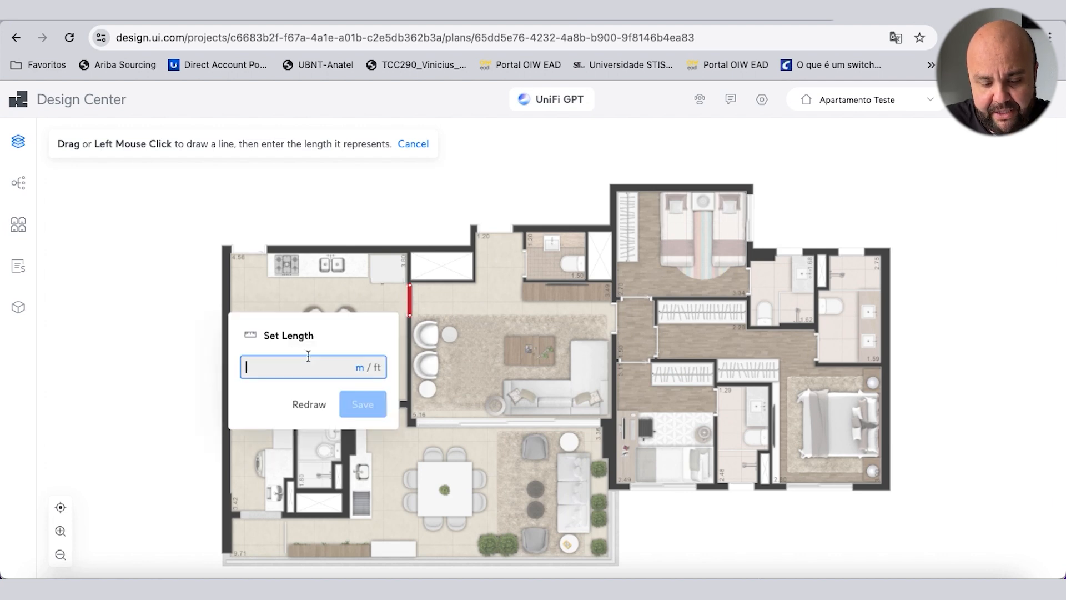
text(1)
click(376, 411)
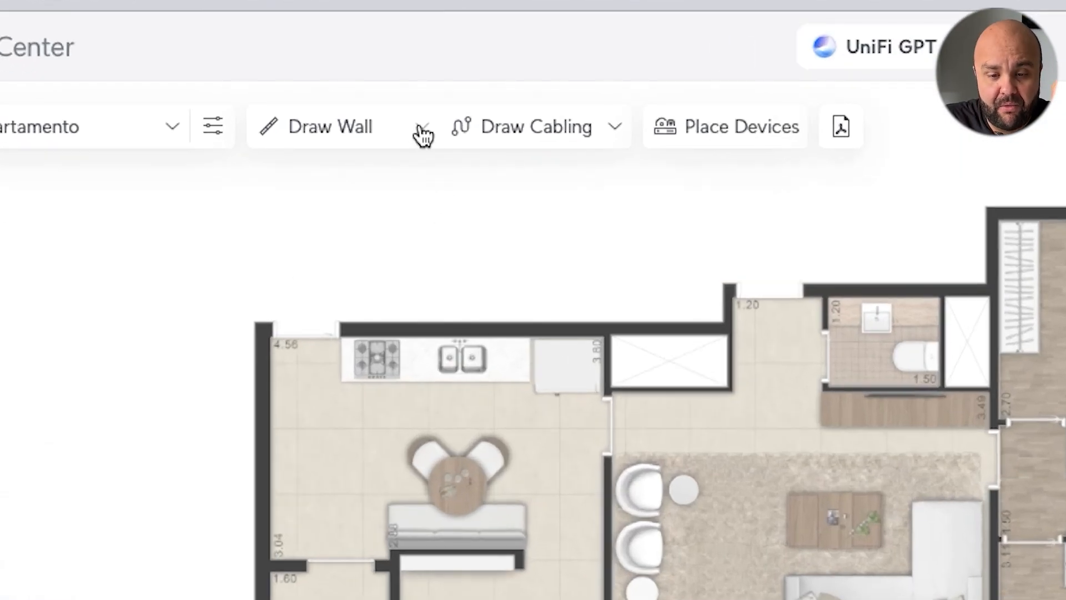
Examine the wall and room drawing modes and the concrete, drywall and glass materials they offer.
click(422, 129)
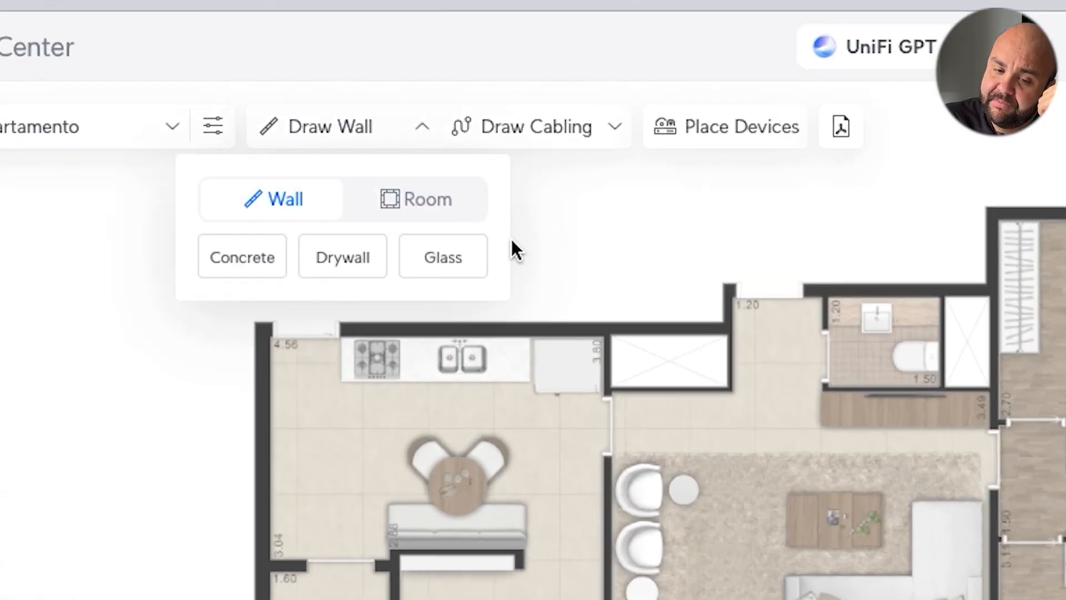
click(425, 210)
click(289, 201)
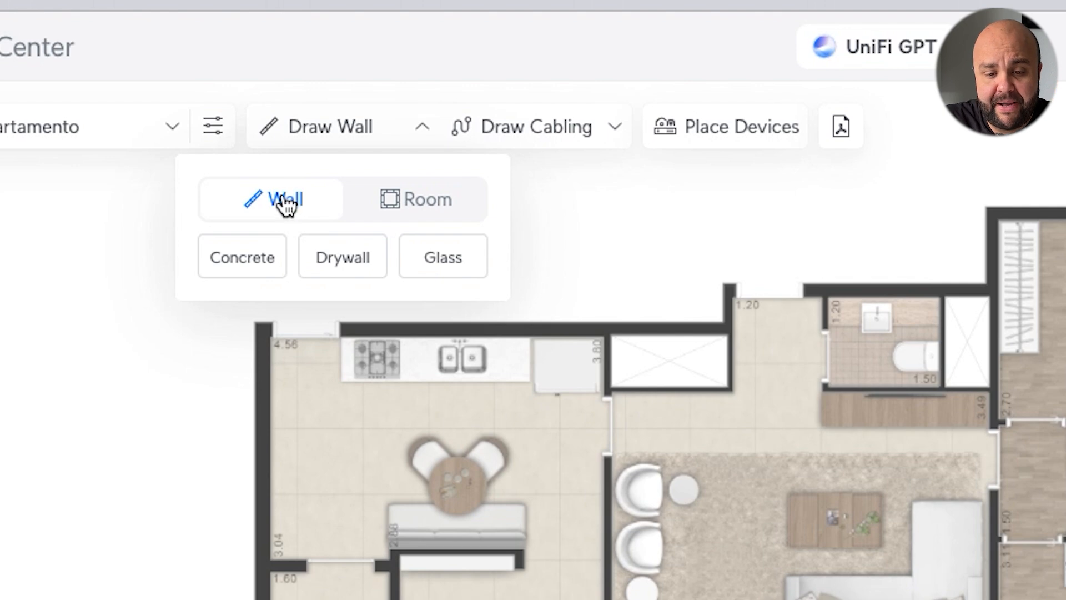
click(440, 219)
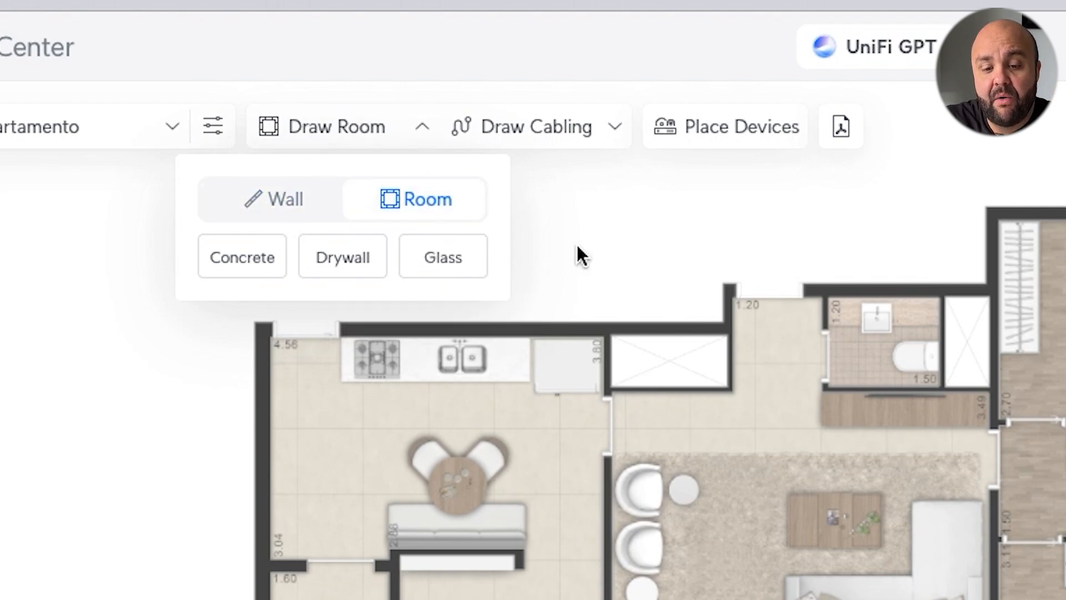
click(746, 232)
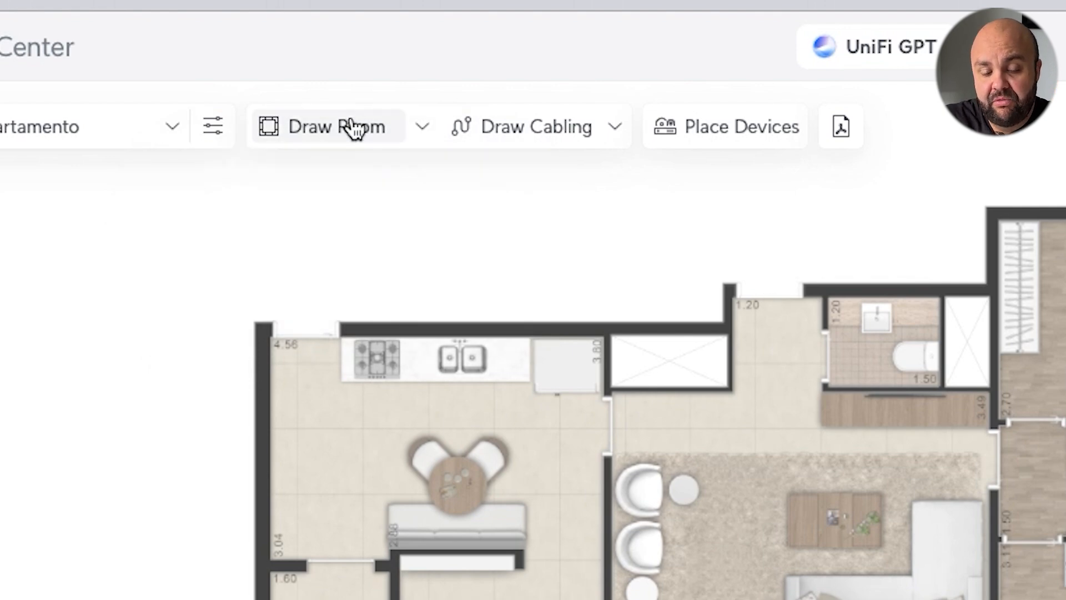
click(426, 134)
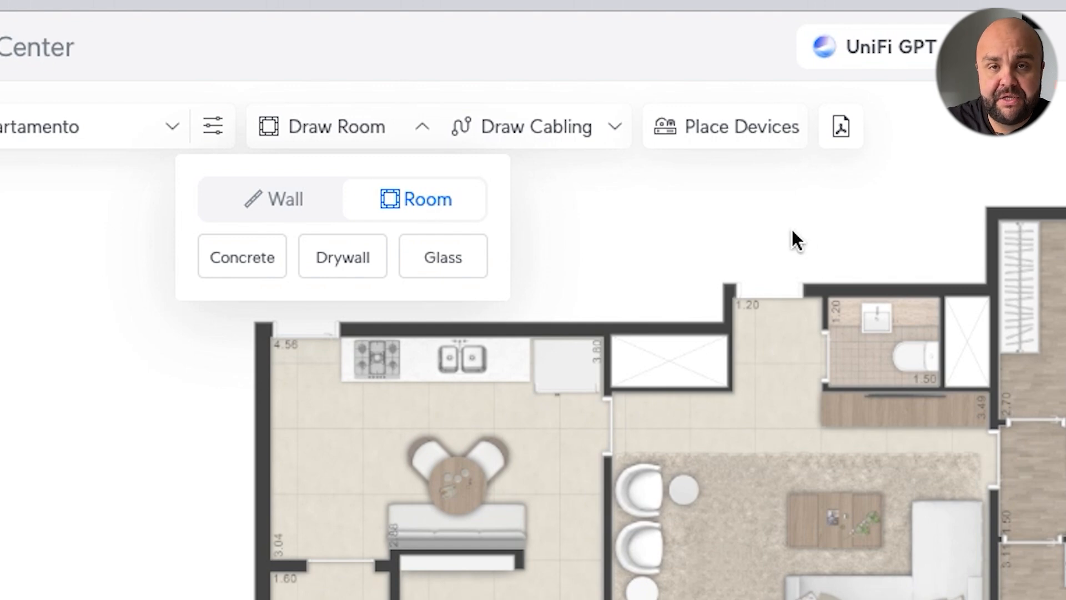
click(769, 210)
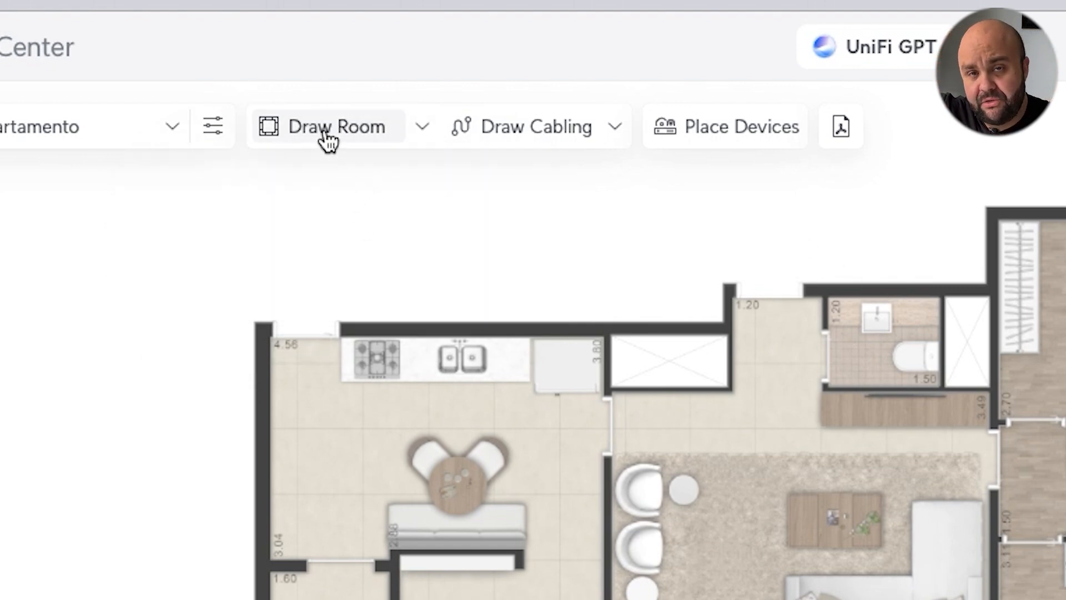
click(421, 132)
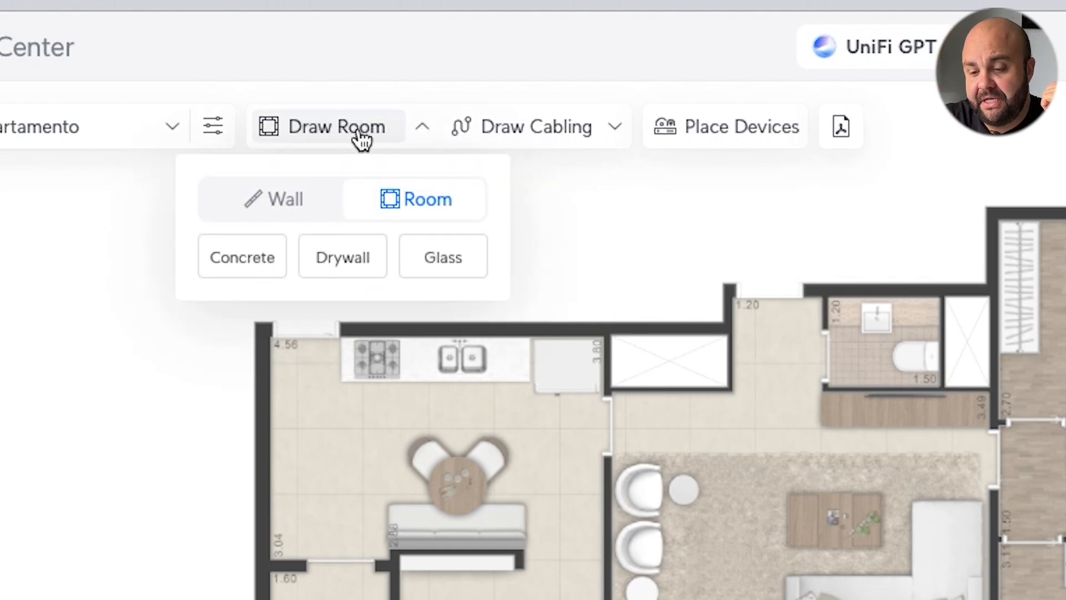
click(280, 206)
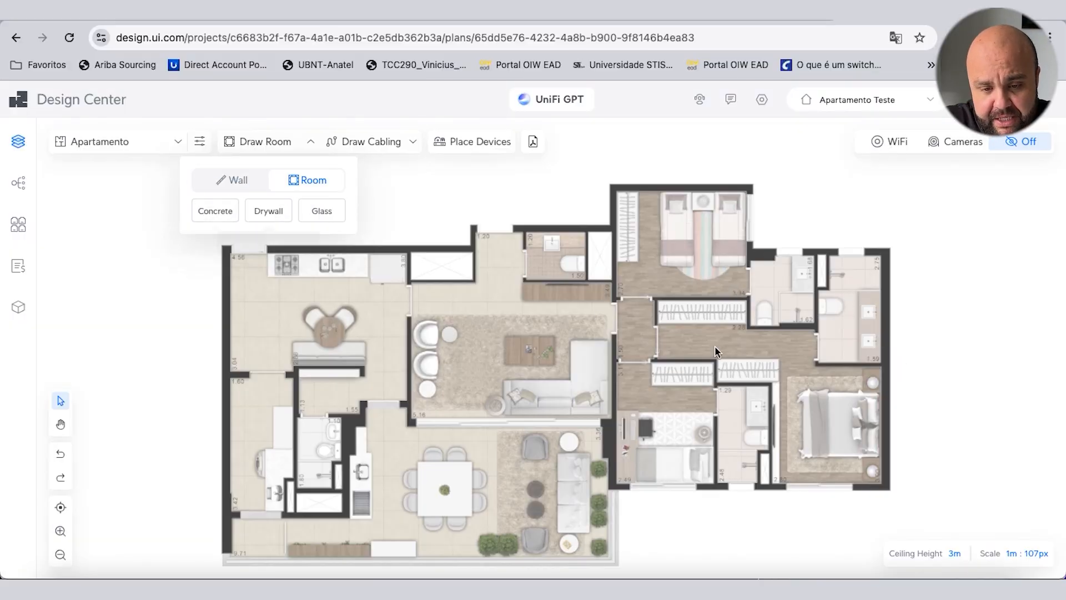
Draw a rectangular concrete room around the bathroom in the plan's upper-right corner.
click(222, 216)
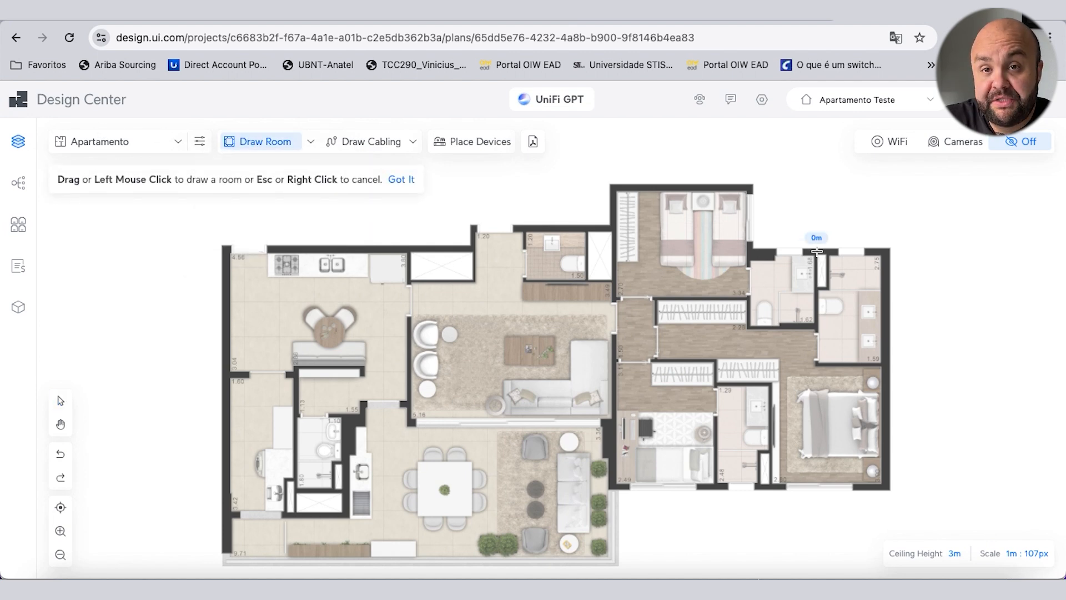
drag(831, 263, 889, 363)
Draw a straight concrete wall along the apartment's full left exterior side, from the kitchen corner down to the balcony.
click(309, 143)
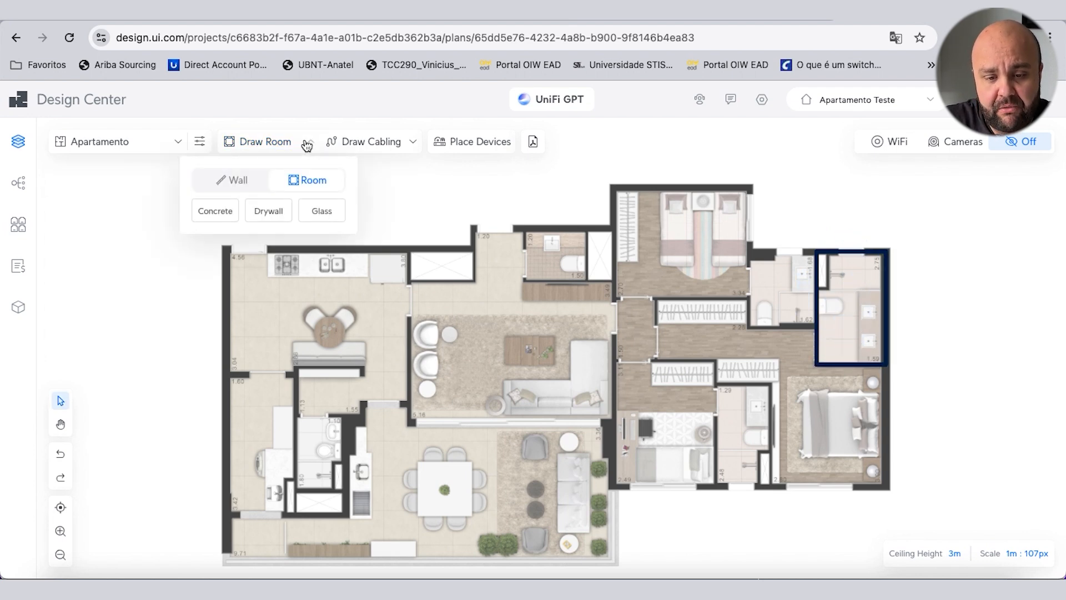
click(238, 183)
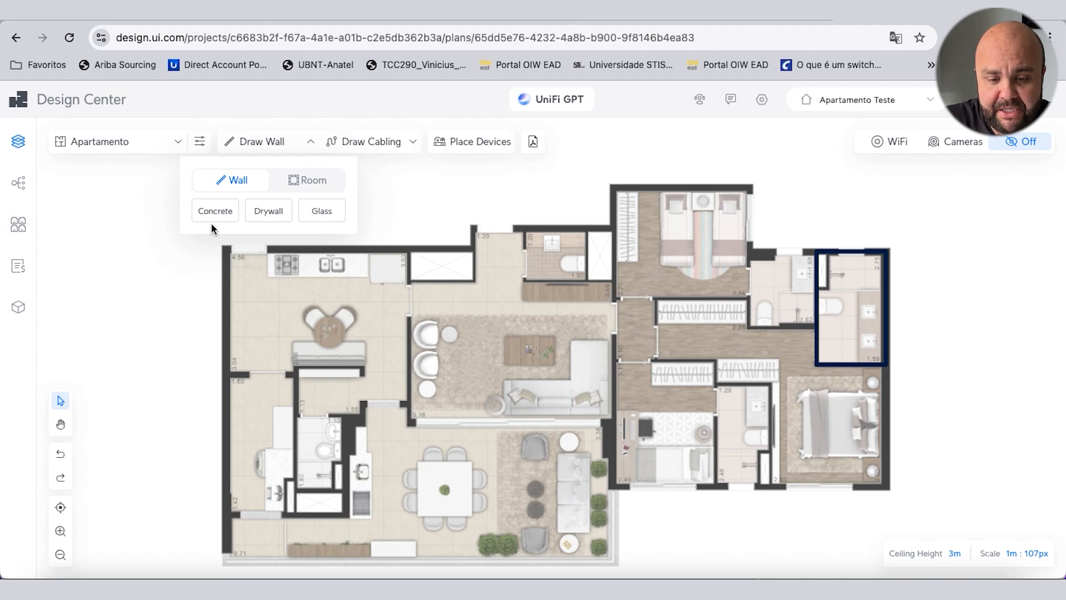
click(214, 213)
click(227, 247)
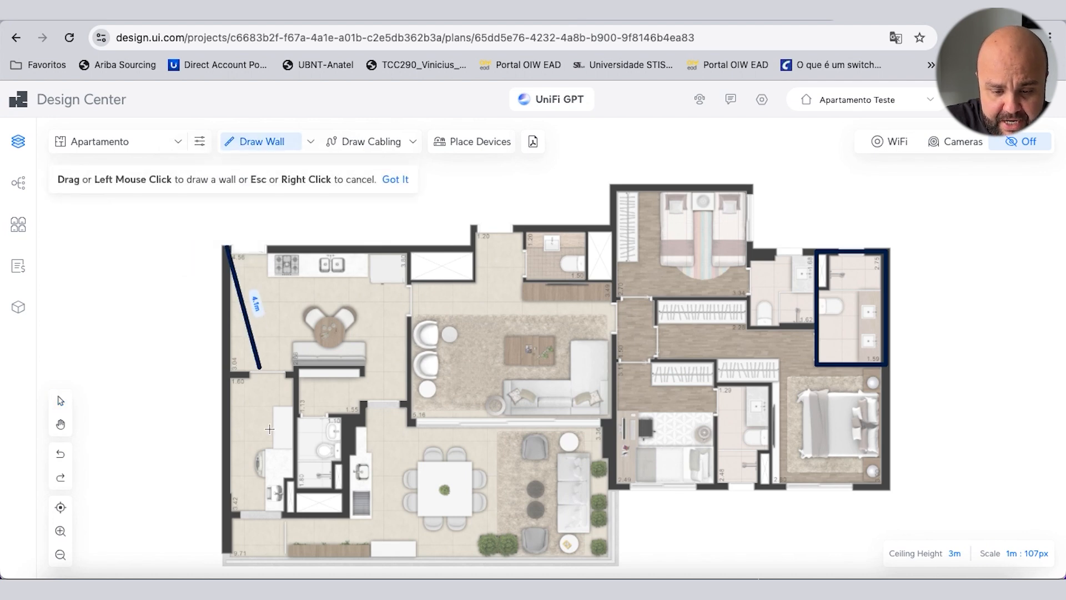
click(236, 561)
Trace concrete walls along the upper exterior outline and around the master bedroom's outer corner, leaving the entrance and window openings free.
click(266, 247)
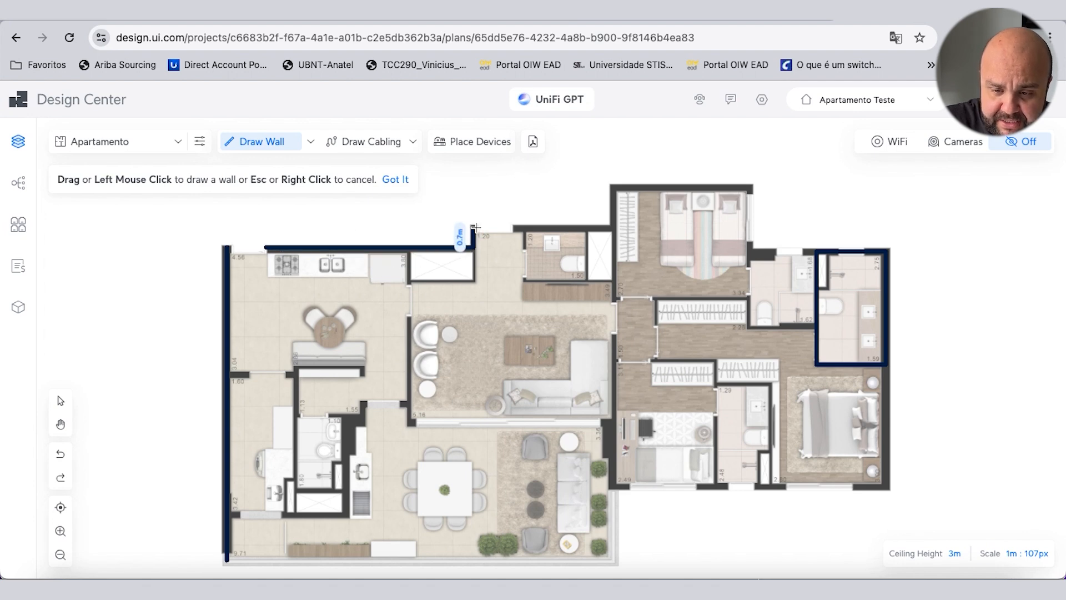
click(514, 227)
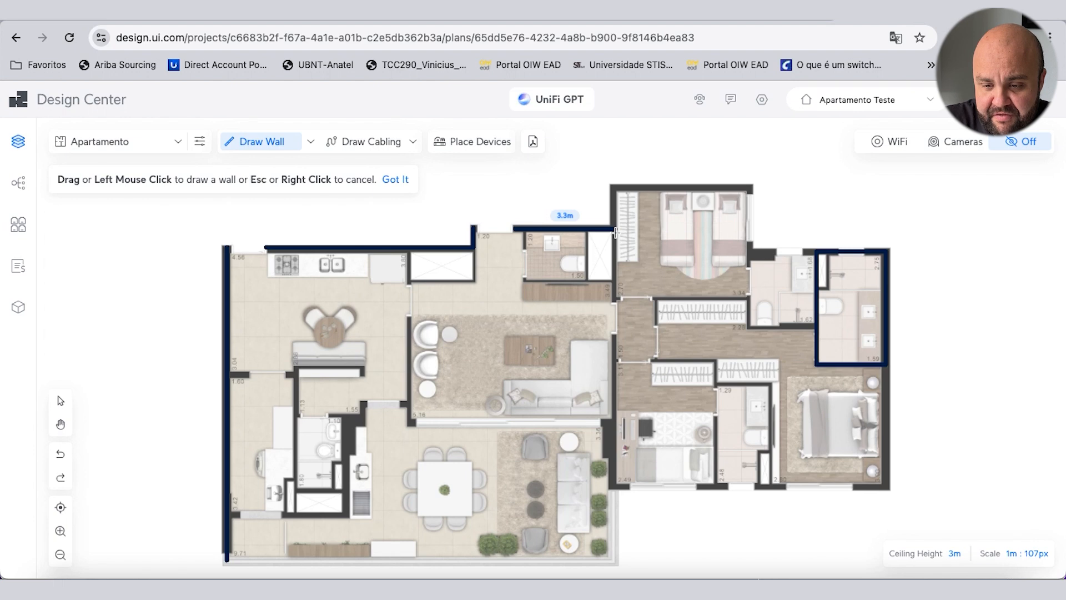
click(619, 188)
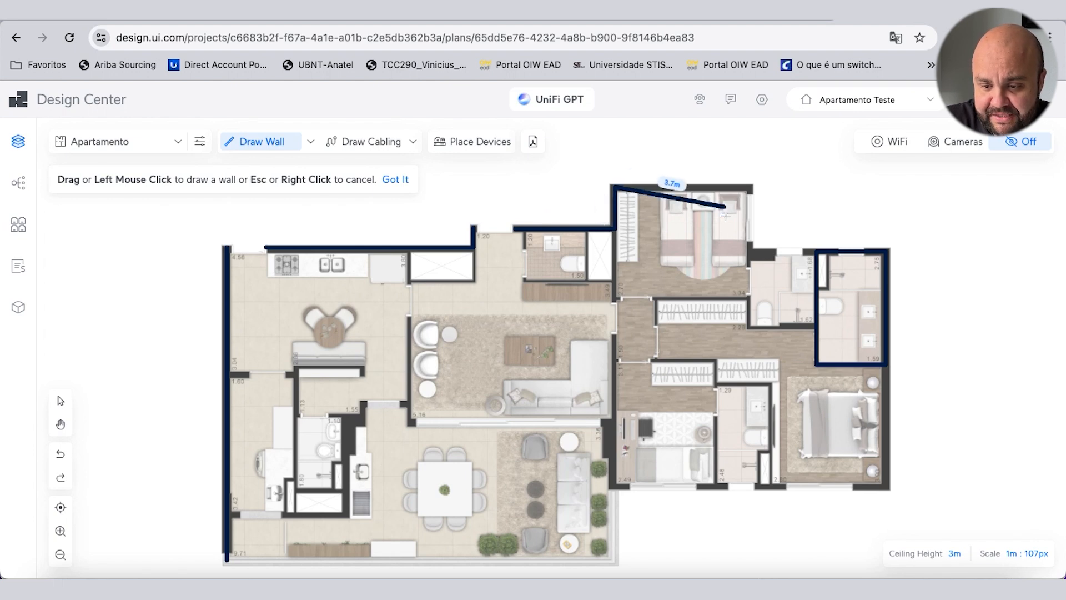
click(753, 189)
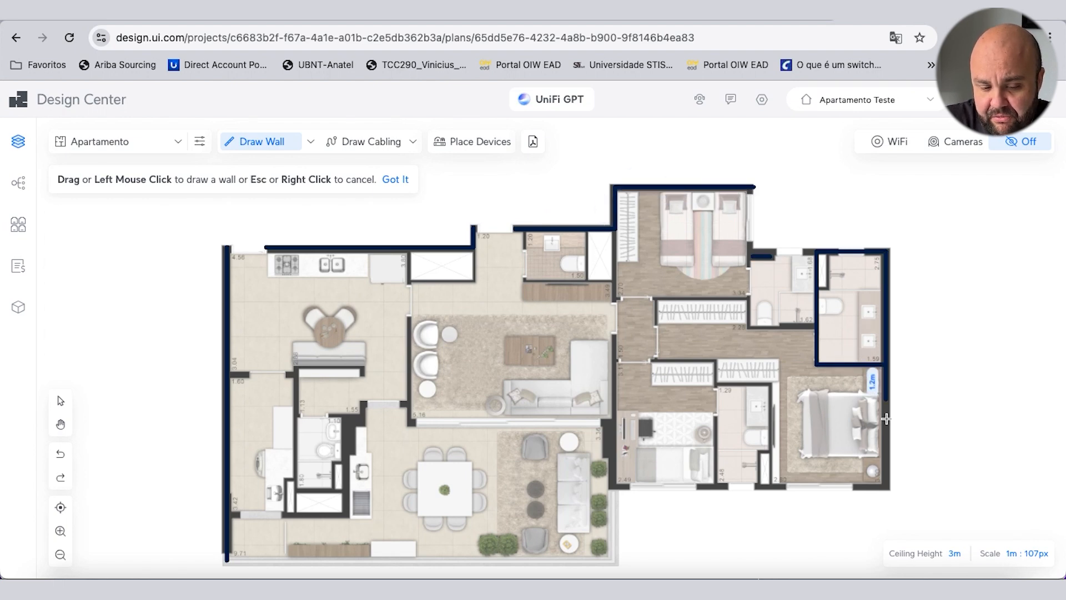
click(889, 487)
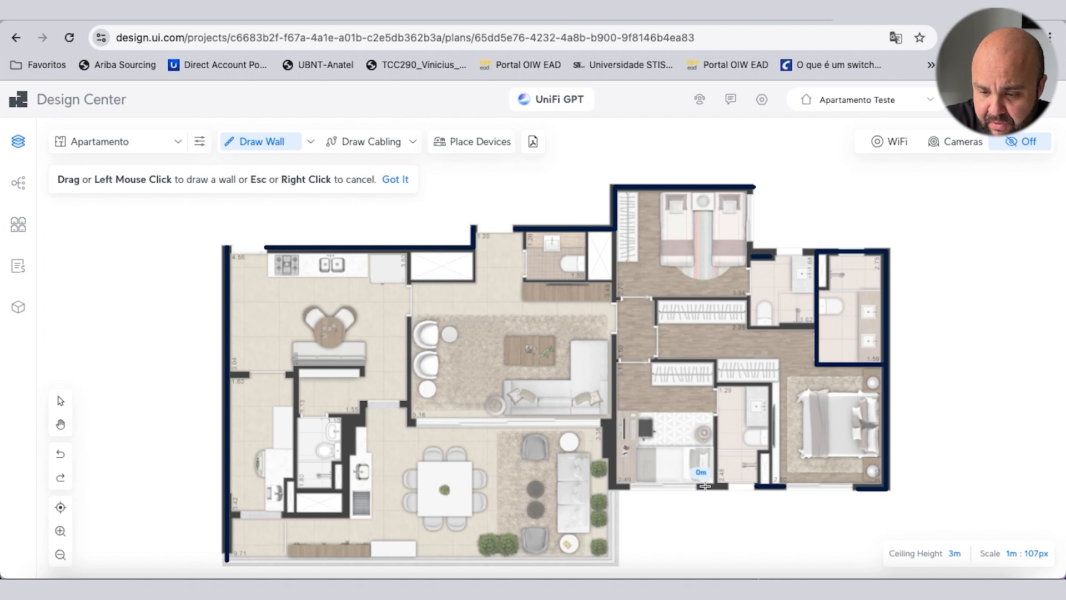
Draw drywall walls around the service bathroom and along the partition between the kitchen area and living room.
click(310, 142)
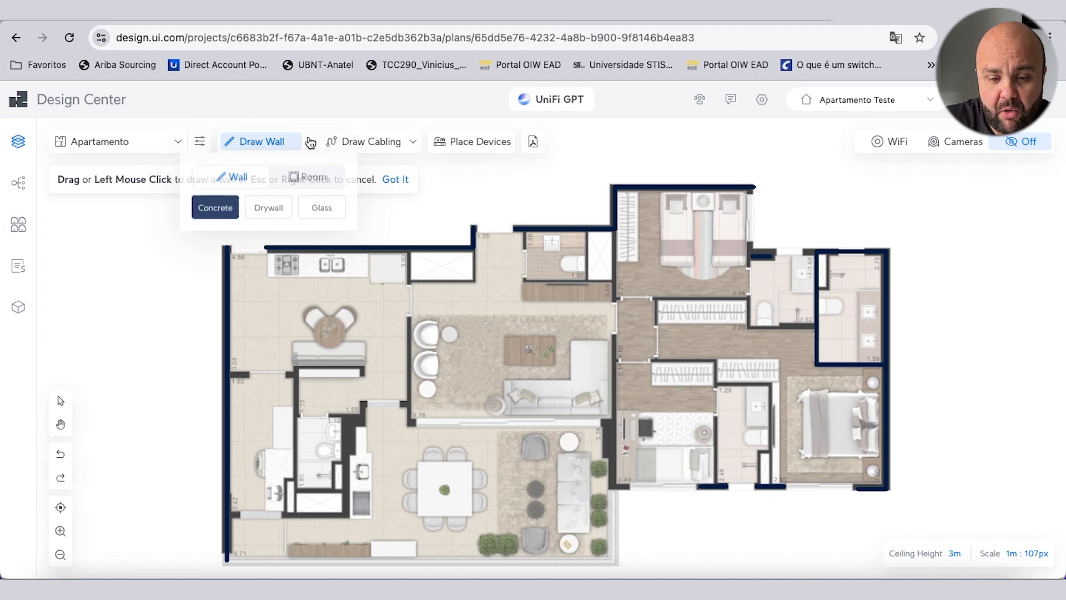
click(270, 212)
click(298, 368)
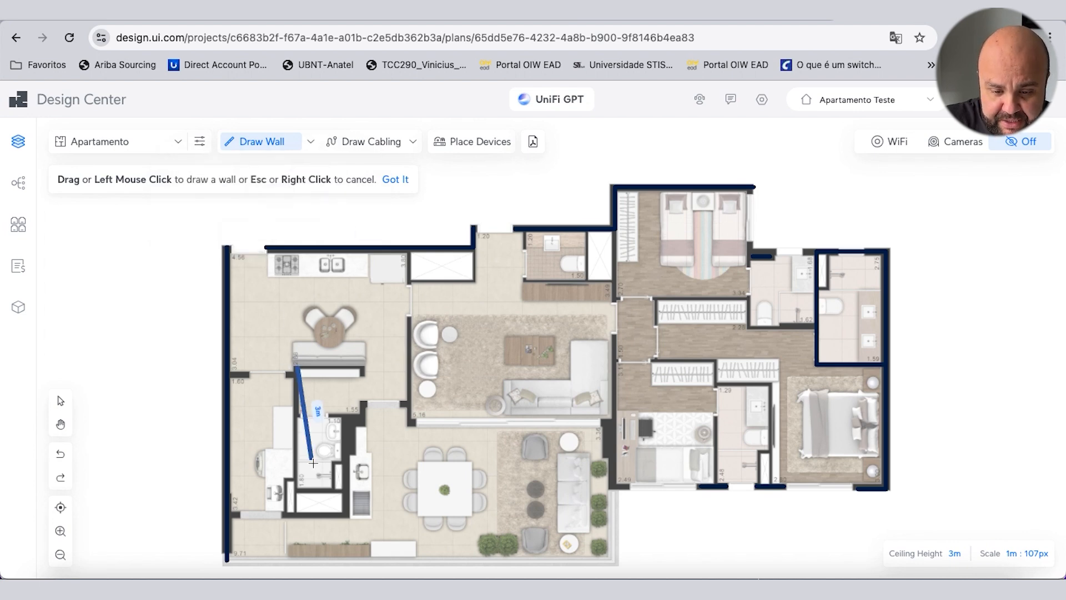
click(346, 517)
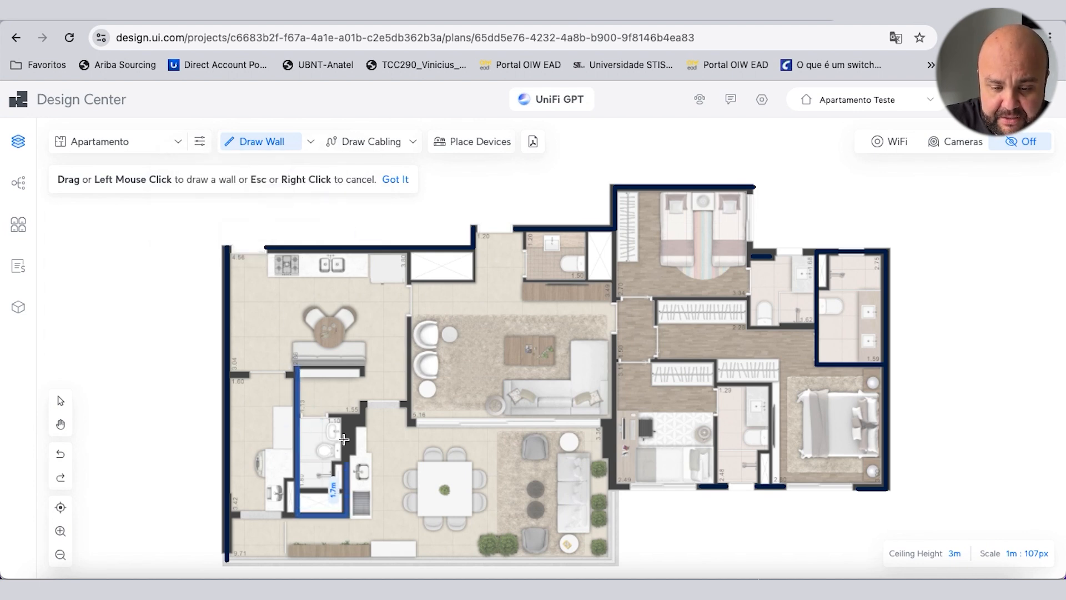
click(348, 417)
click(410, 316)
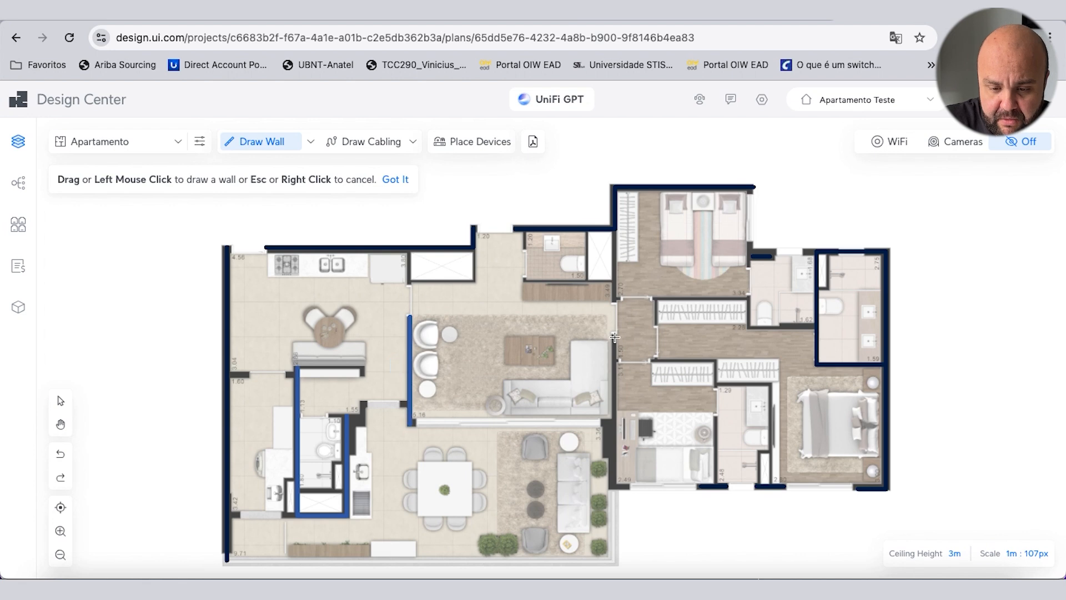
Draw drywall partitions between the living room and bedrooms, behind the closets, and around the inner bathrooms.
drag(615, 336, 615, 486)
drag(615, 230, 614, 302)
drag(656, 299, 750, 304)
drag(799, 338, 815, 328)
drag(651, 361, 758, 384)
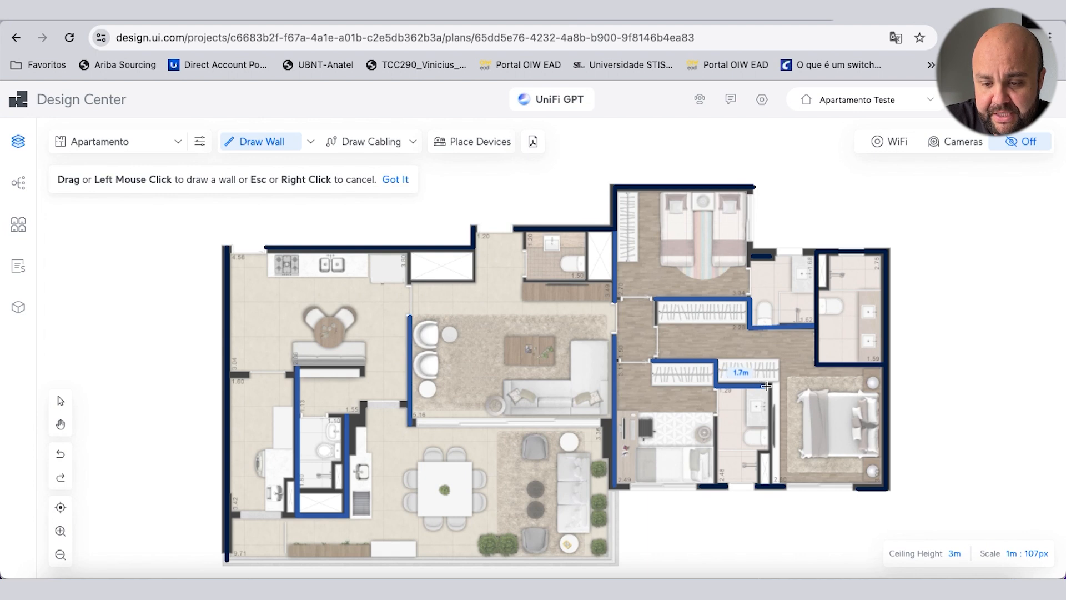
click(772, 386)
click(774, 482)
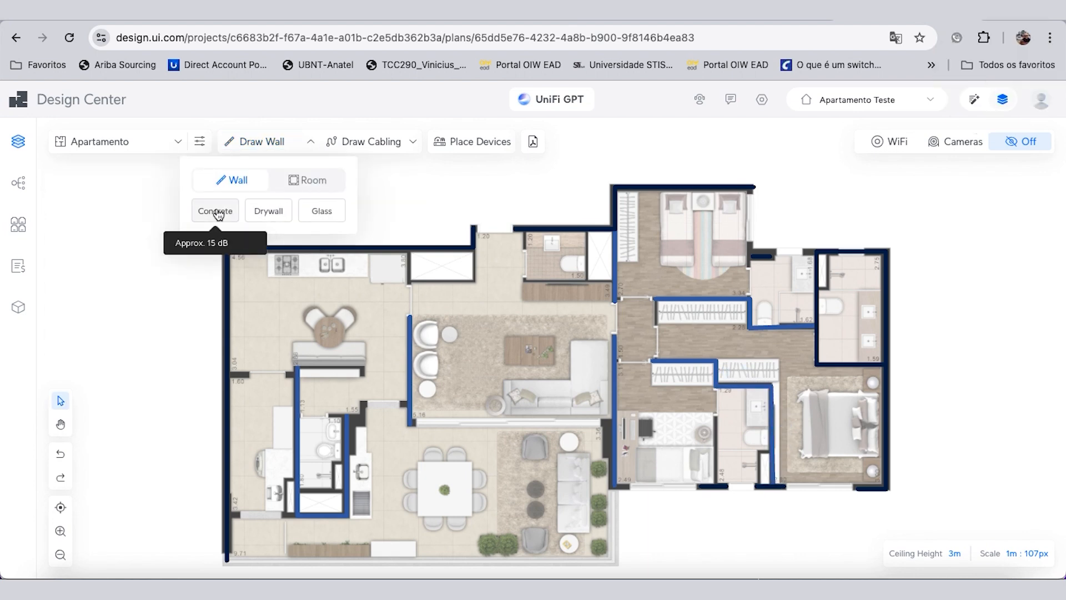
Draw concrete walls along the balcony's lower edge and up its right side to the bedroom corner.
click(218, 213)
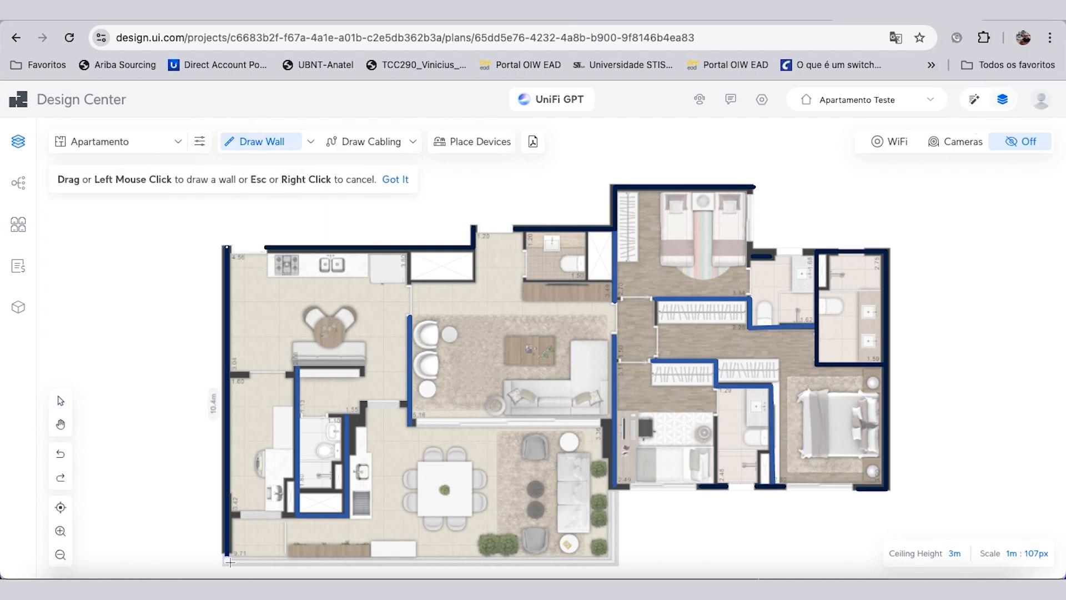
click(229, 560)
click(616, 560)
click(615, 486)
key(Escape)
Draw glass walls across the window openings of the bedrooms and the lower bathroom.
click(310, 145)
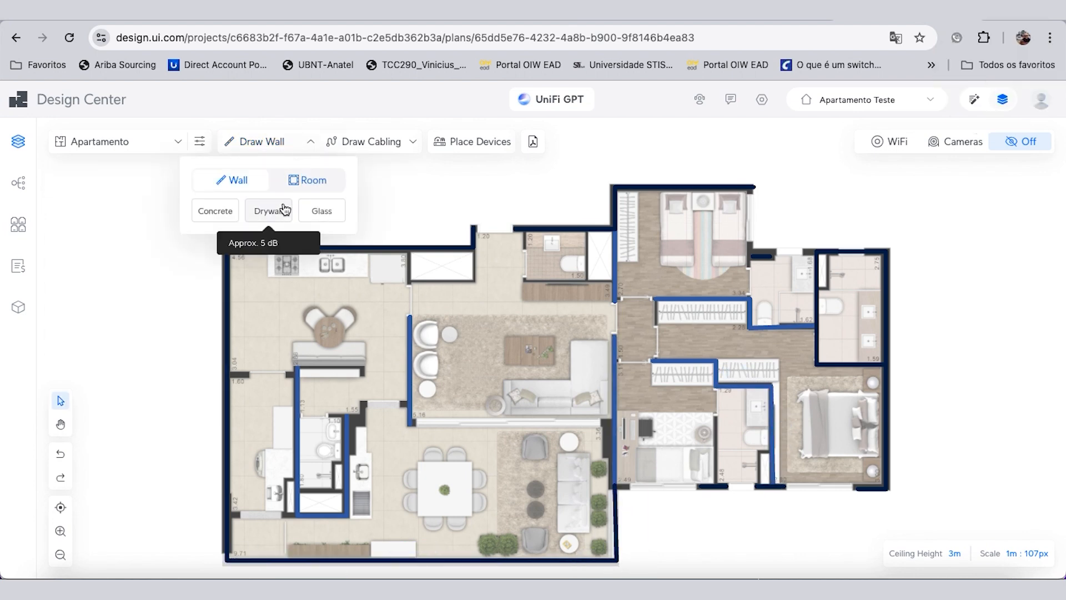
click(321, 211)
click(617, 486)
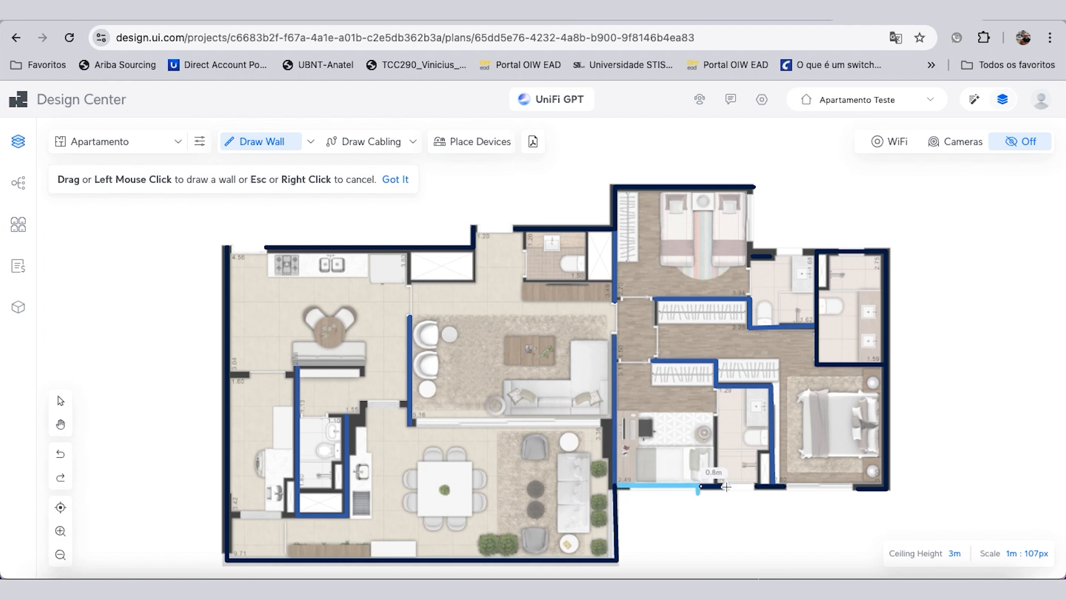
click(858, 488)
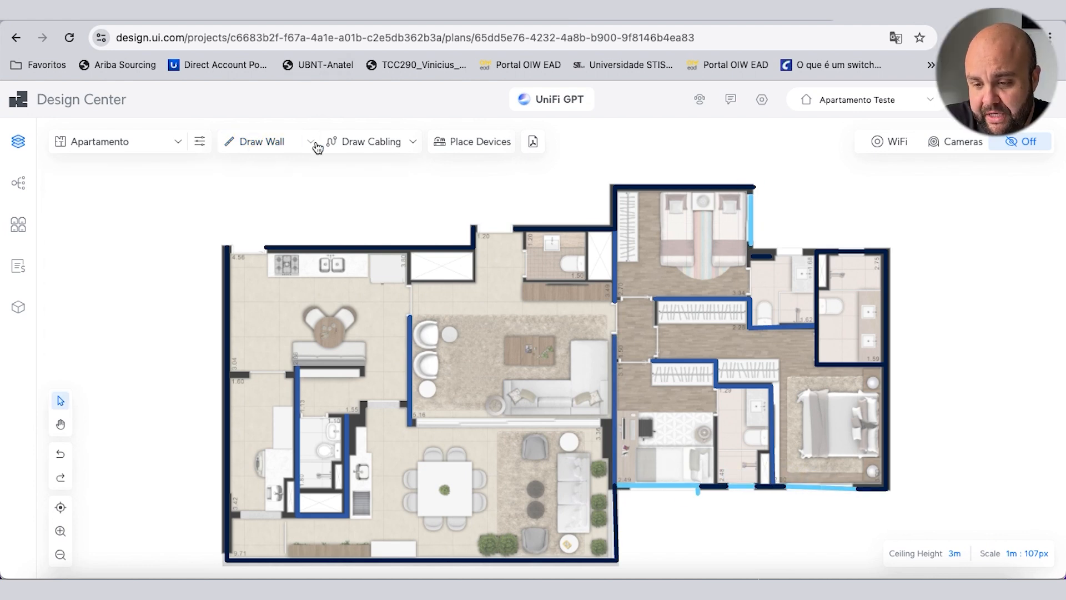
Split the concrete wall on the left side of the upper-right bathroom and delete its lower segment as a doorway.
click(315, 145)
click(300, 180)
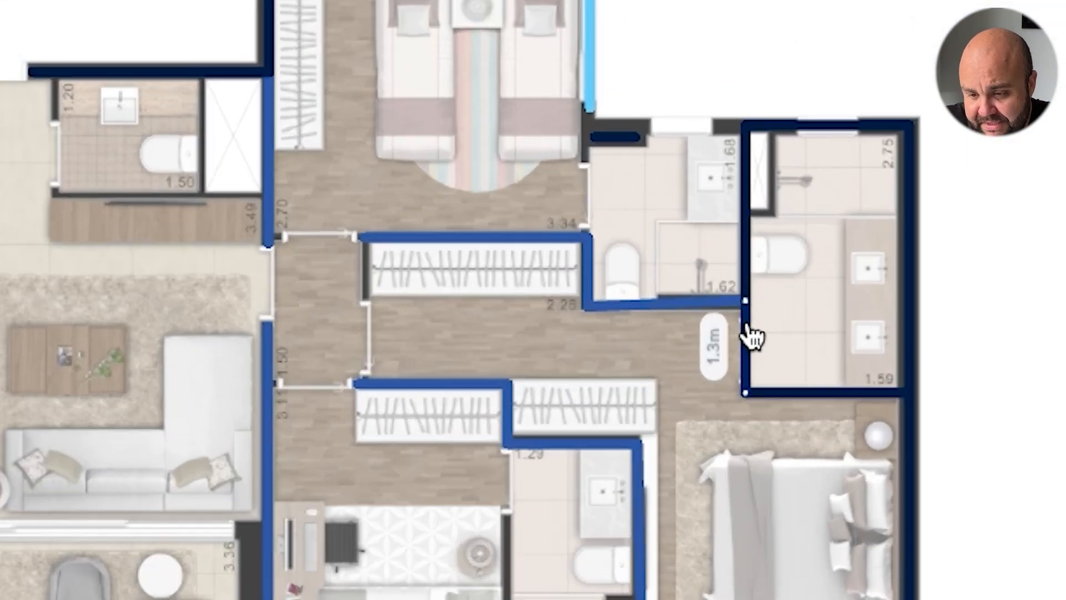
click(747, 336)
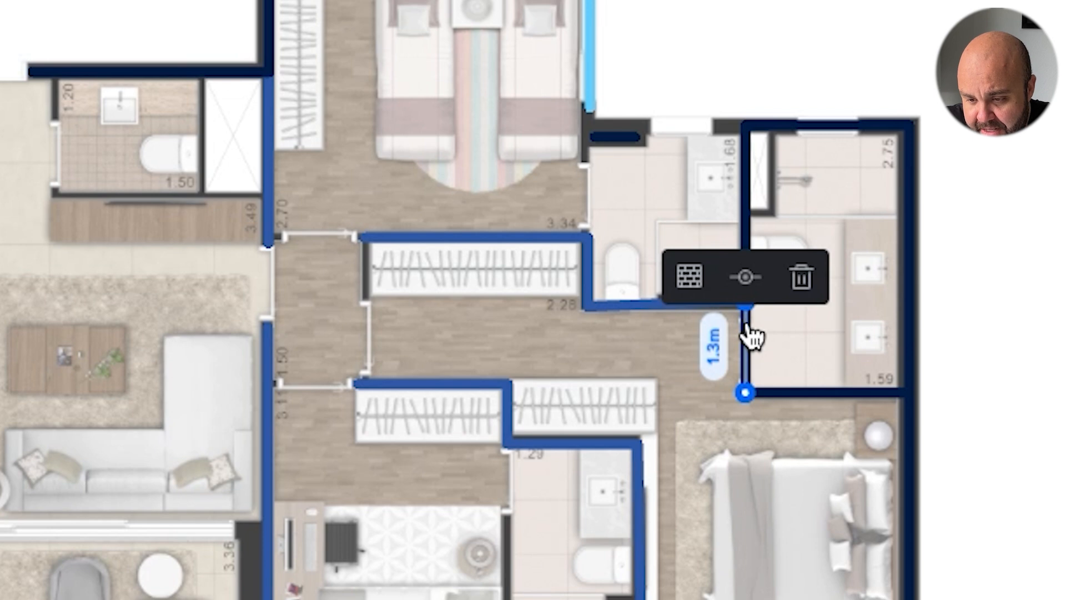
click(747, 278)
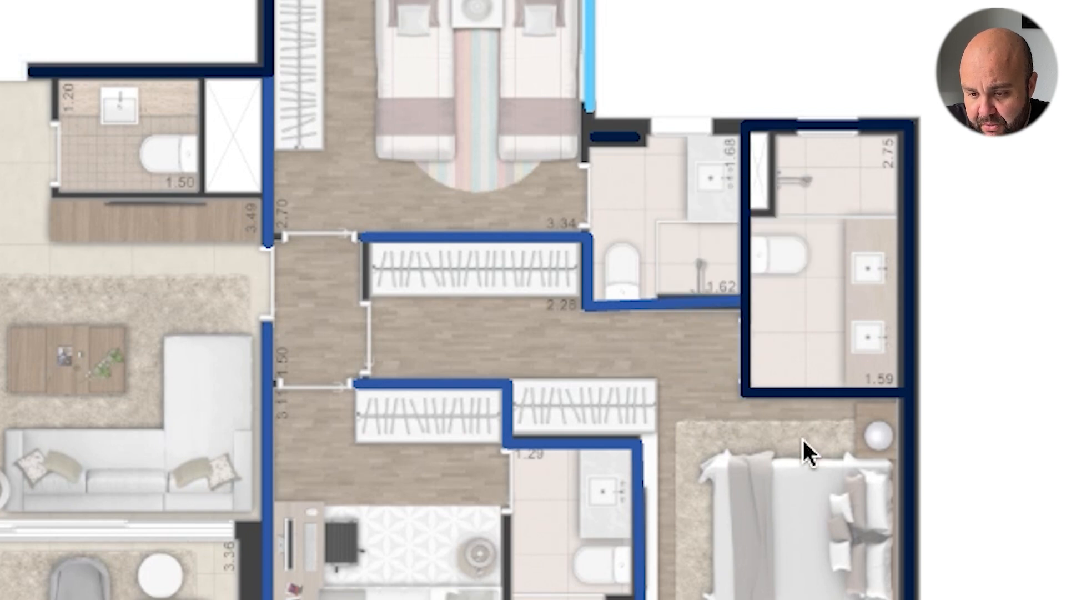
click(750, 369)
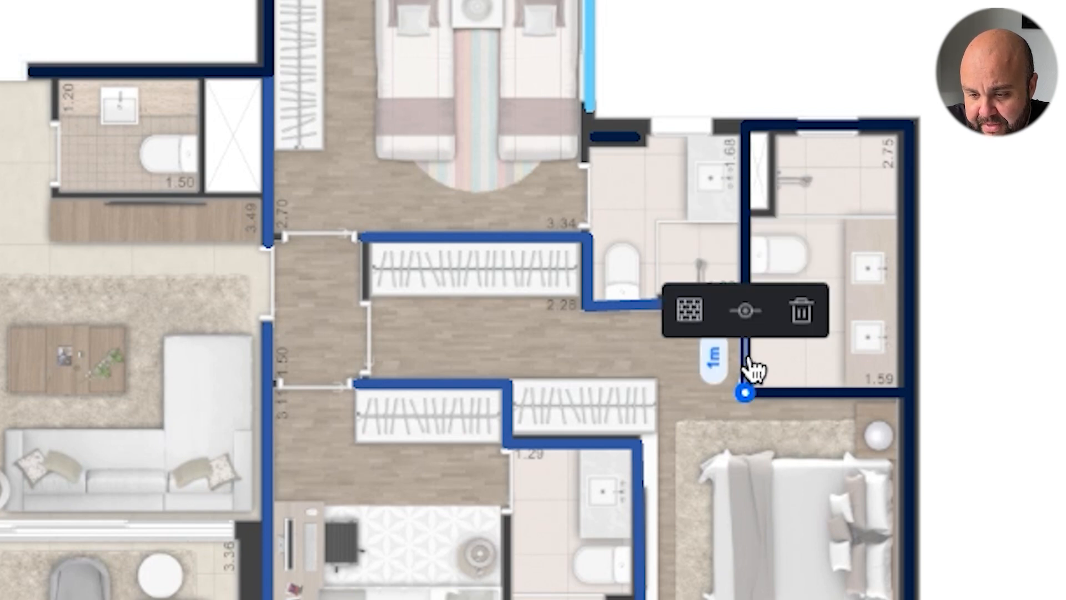
click(806, 324)
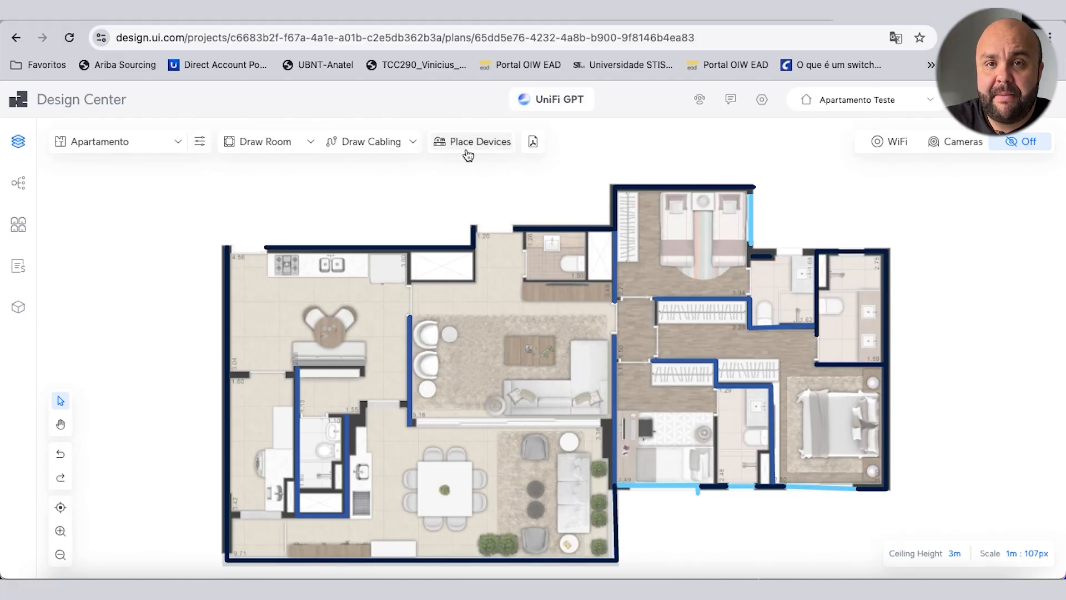
Place a ceiling-mounted U6 Enterprise access point at the right end of the living room, above the sofa.
click(490, 143)
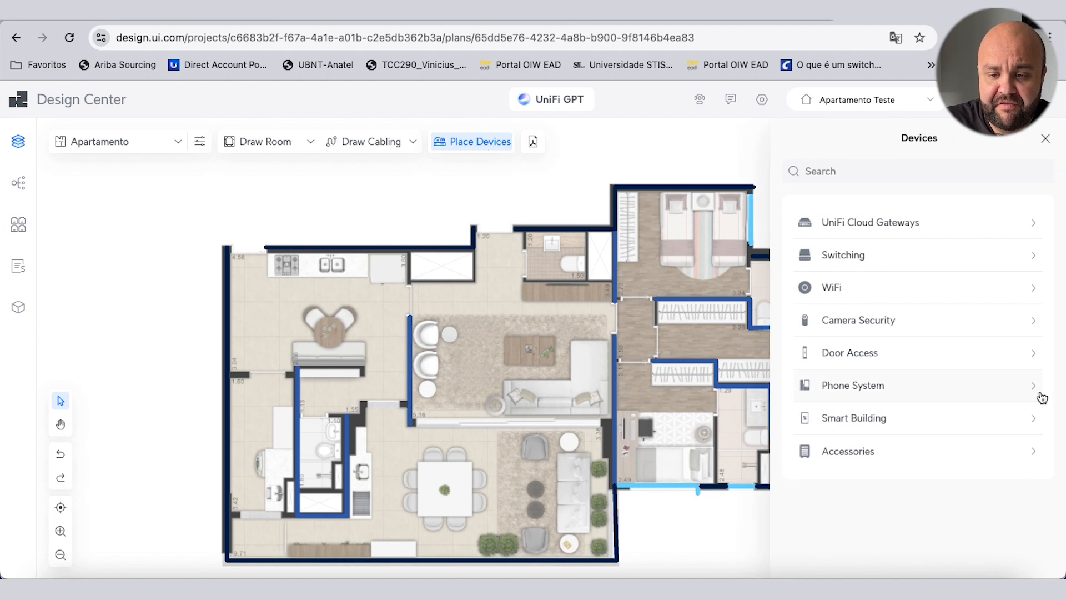
click(850, 292)
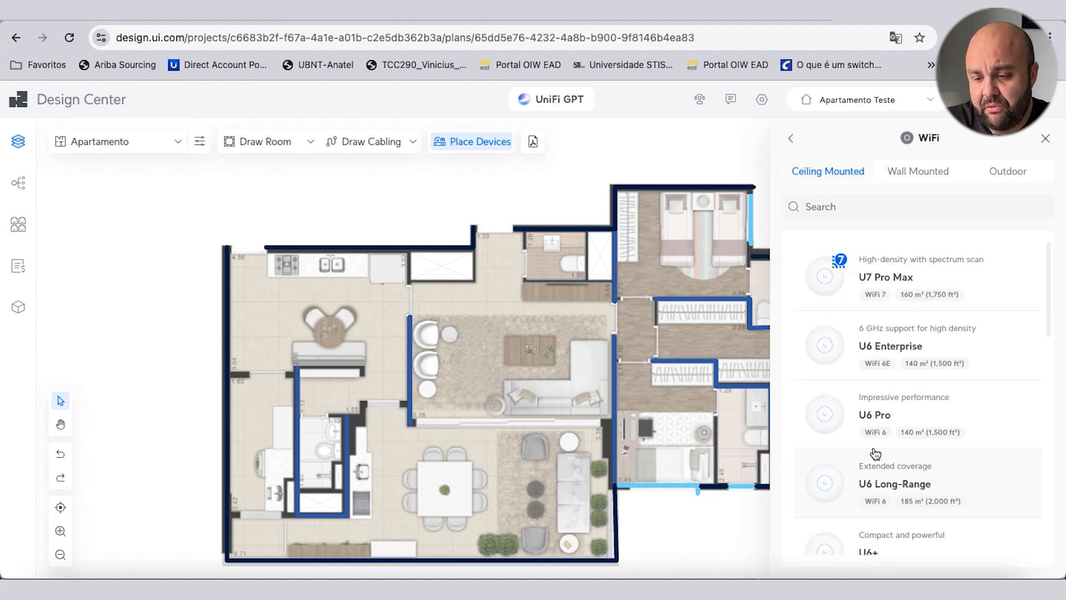
click(827, 360)
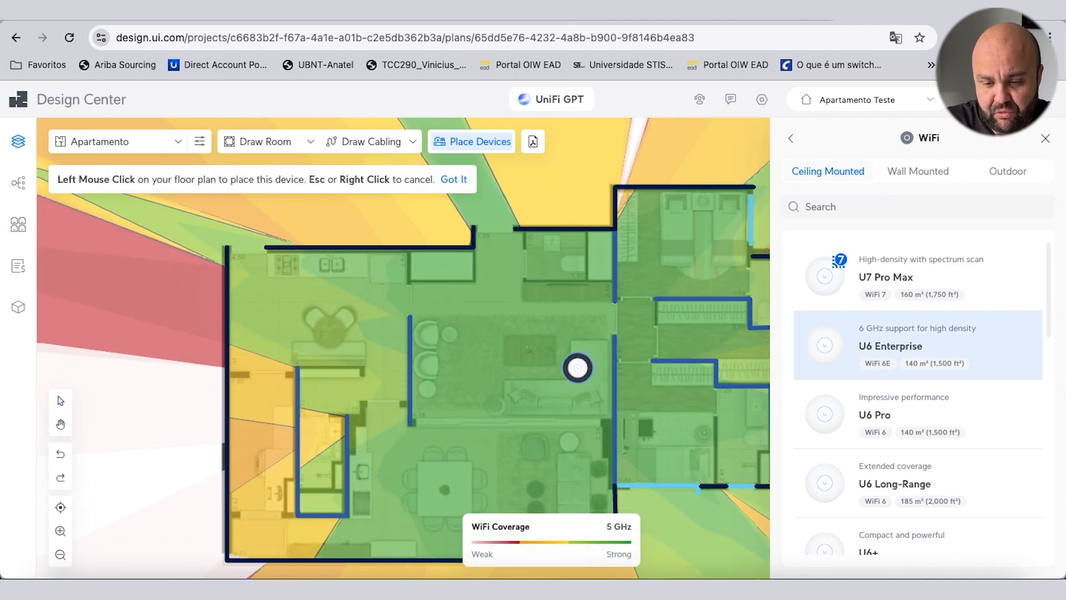
click(585, 368)
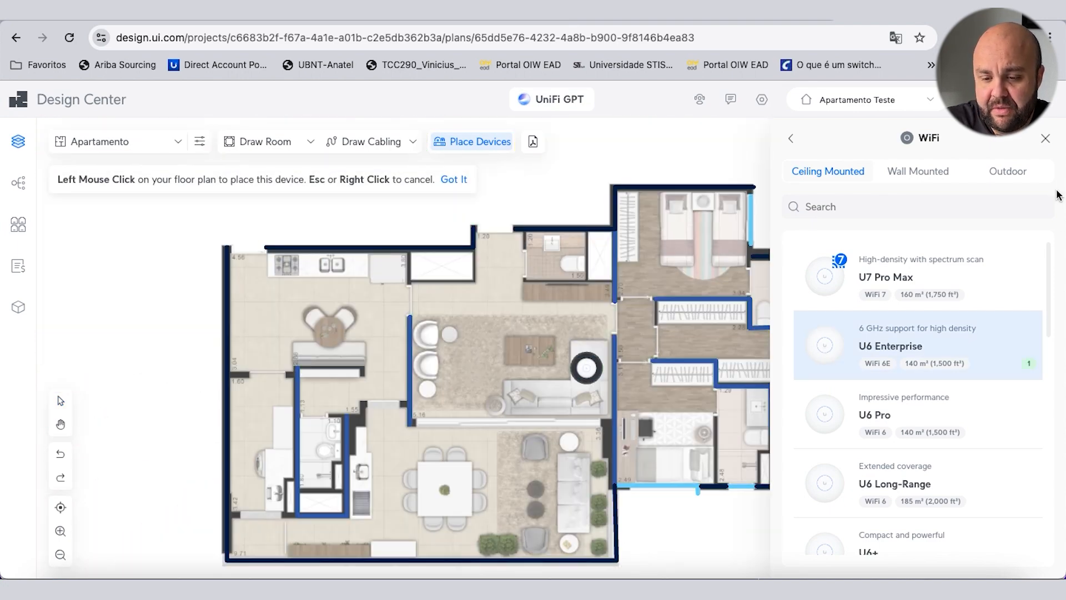
click(1045, 140)
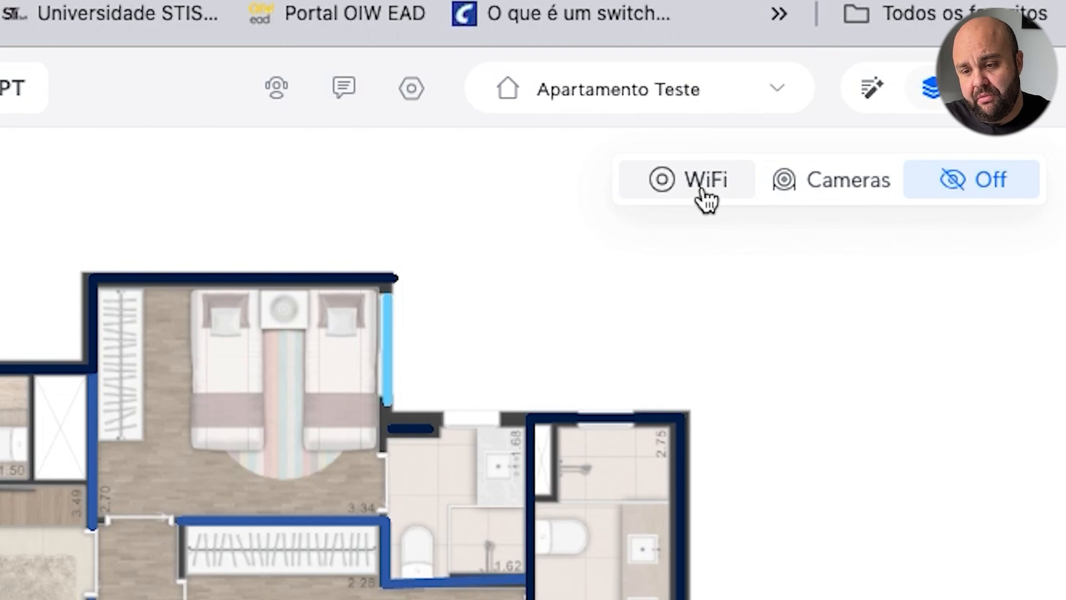
Display the WiFi coverage map and shift the access point slightly left within the living room.
click(704, 189)
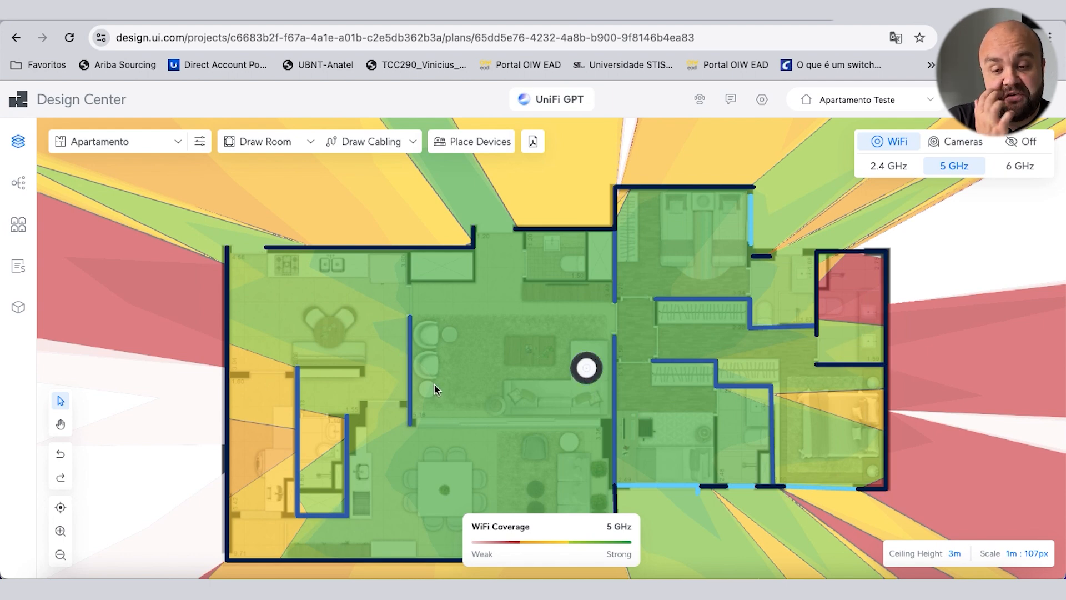
drag(589, 377, 555, 384)
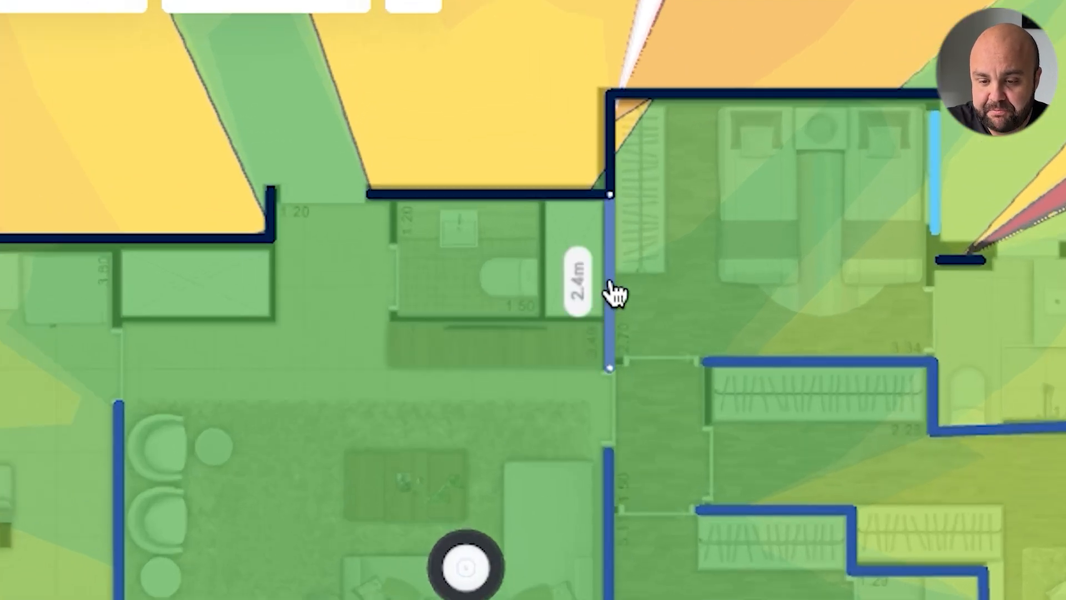
Change both drywall partitions between the living room and the bedroom wing to concrete.
click(615, 268)
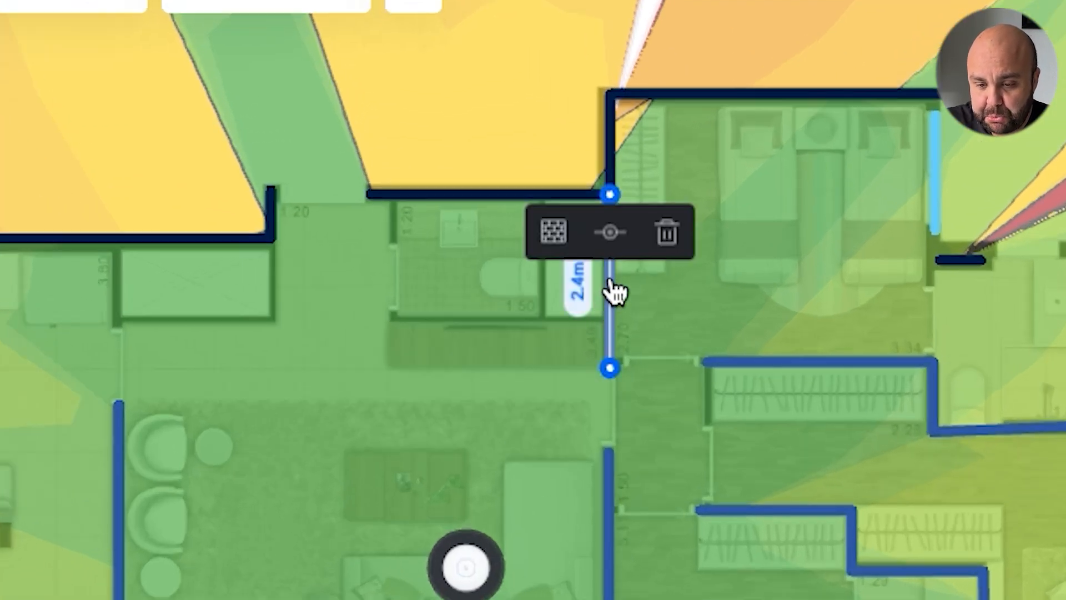
click(551, 244)
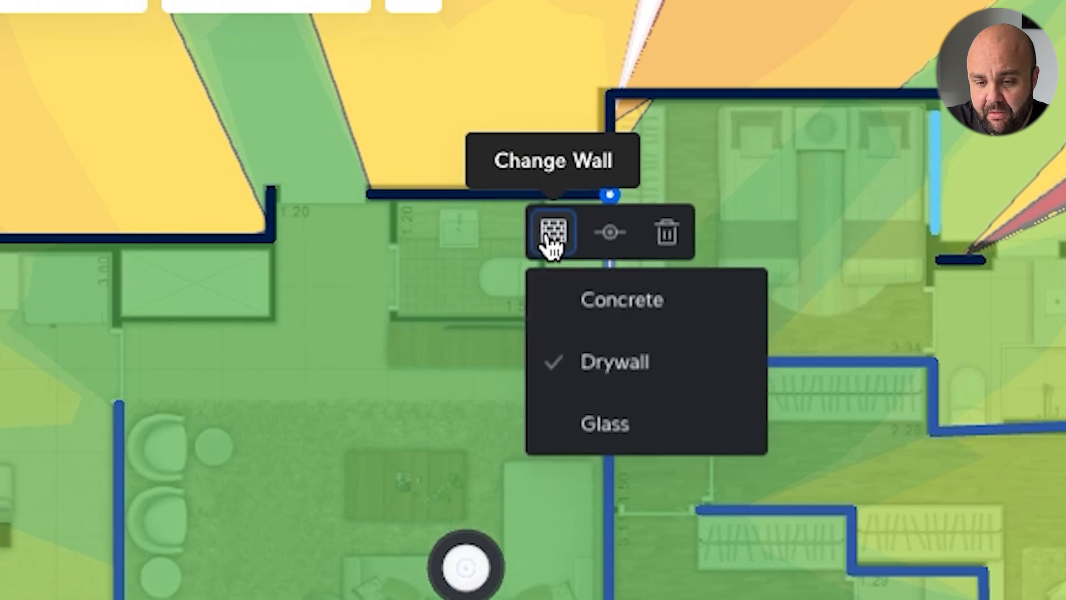
click(608, 315)
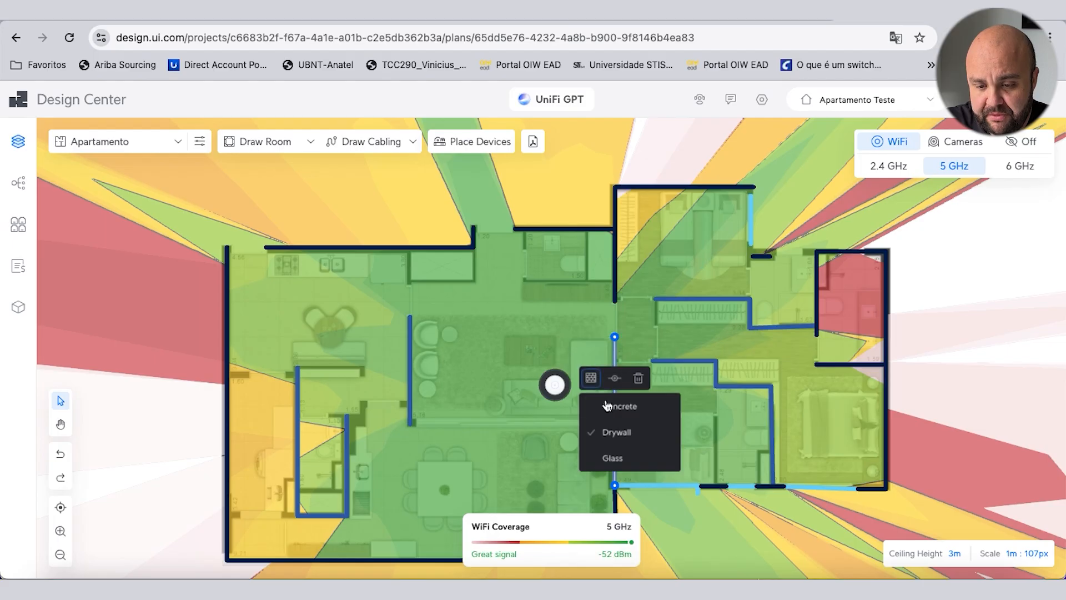
click(607, 406)
Change the two horizontal closet walls on either side of the bedroom corridor to concrete.
click(675, 362)
click(662, 340)
click(680, 369)
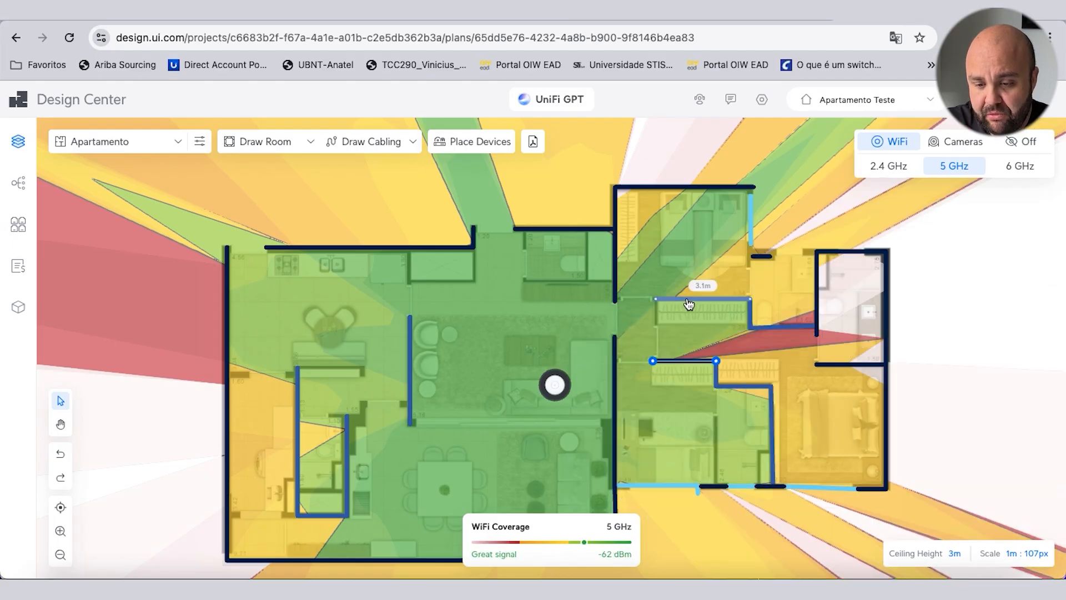
click(691, 299)
click(664, 280)
click(706, 308)
Change the short vertical wall beside the upper closet and the upper inner bathroom's bottom wall to concrete.
click(751, 314)
click(723, 295)
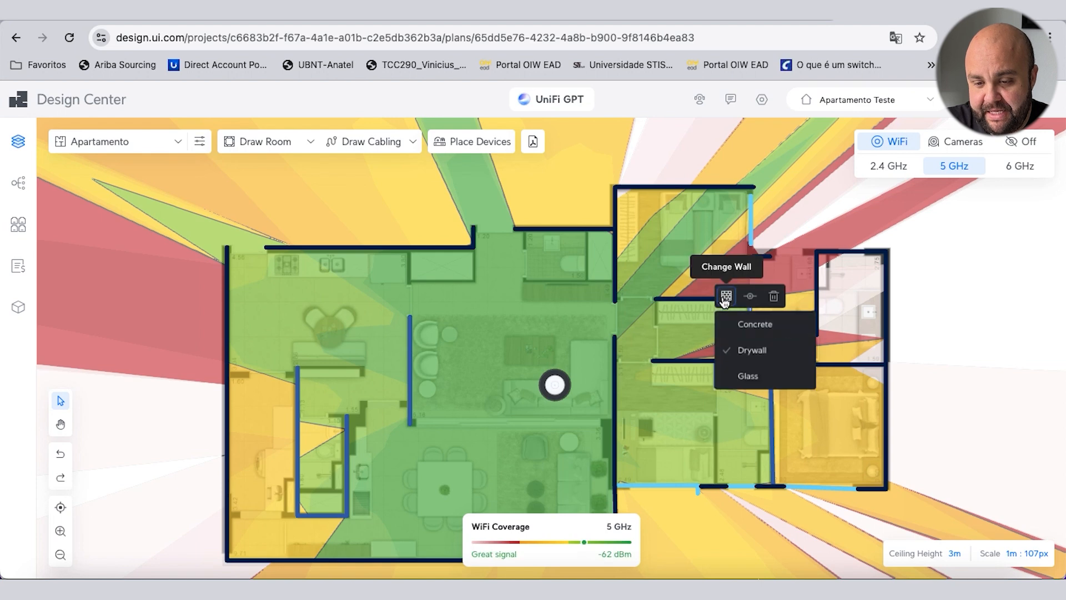
click(760, 322)
click(796, 335)
click(762, 303)
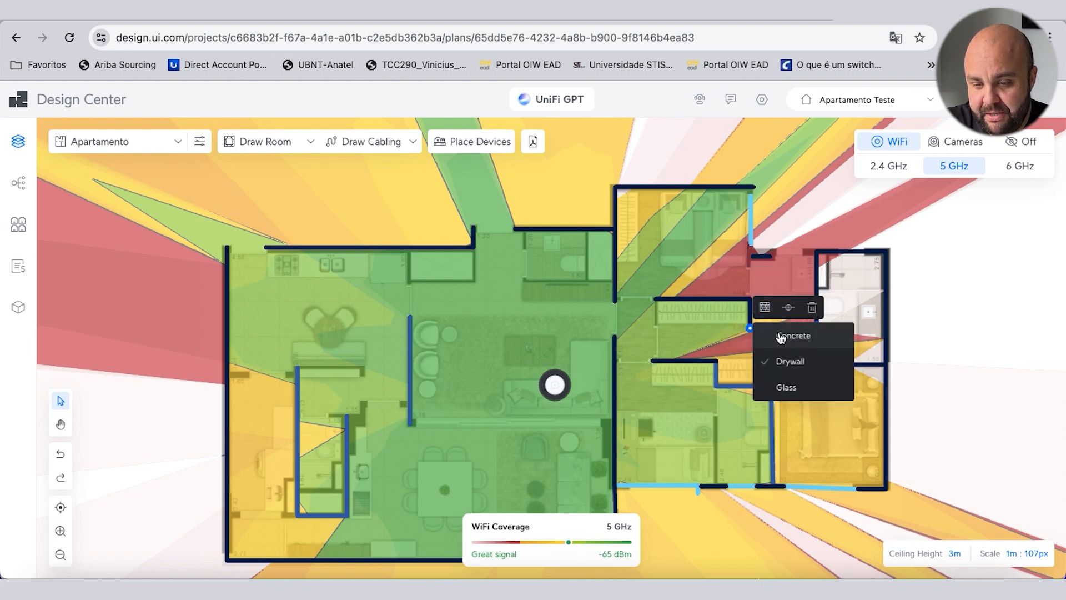
click(788, 333)
Change the lower inner bathroom's right and top walls and the adjoining short closet wall to concrete.
click(777, 428)
click(757, 407)
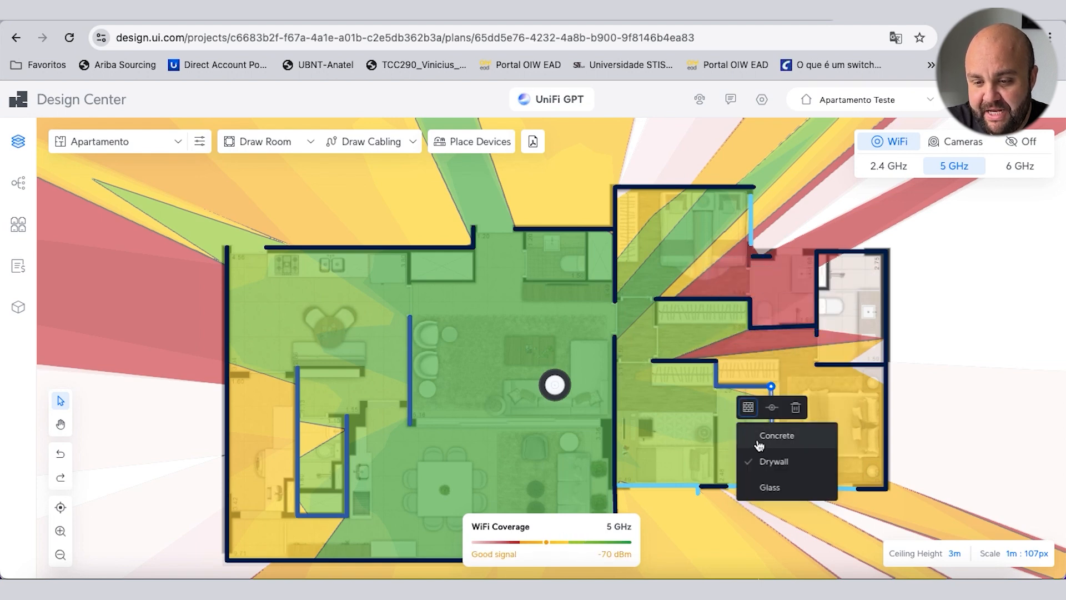
click(778, 435)
click(745, 391)
click(719, 366)
click(726, 390)
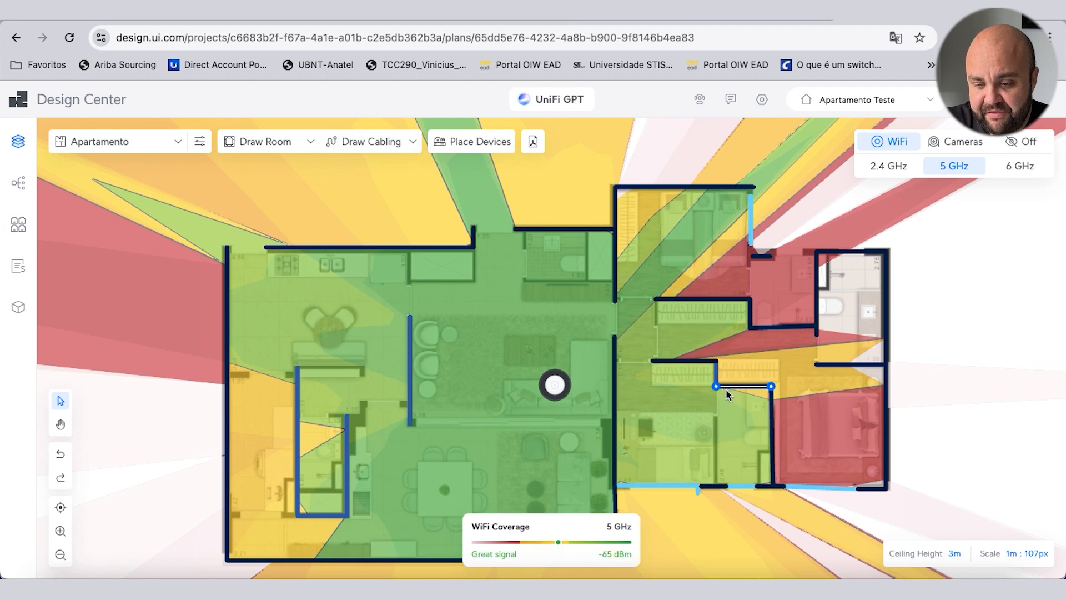
click(718, 378)
click(688, 352)
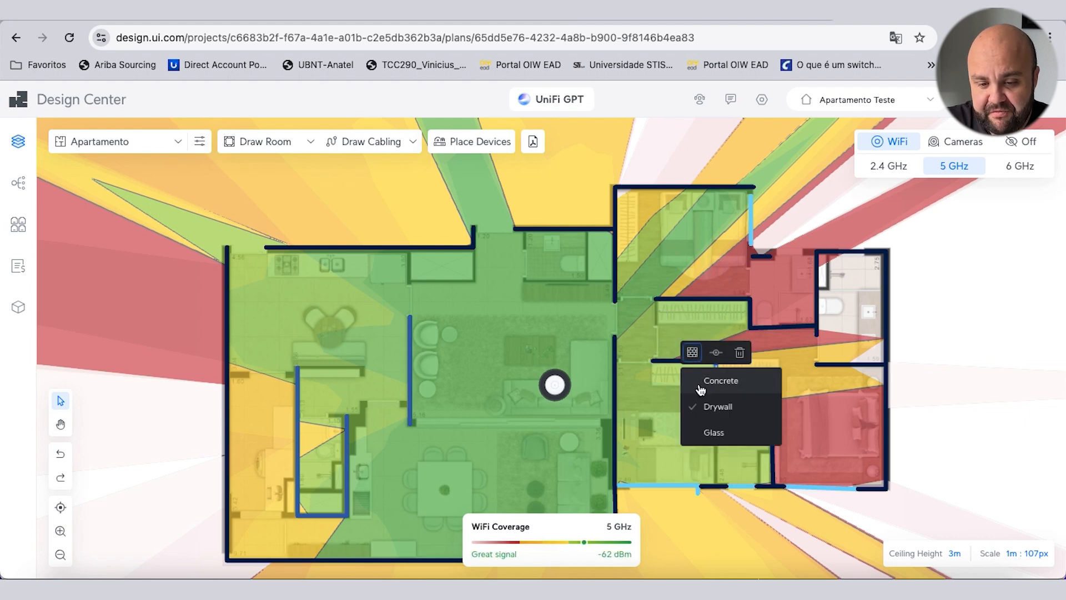
click(709, 379)
Change the partition between the kitchen area and the living room to concrete.
click(409, 374)
click(383, 345)
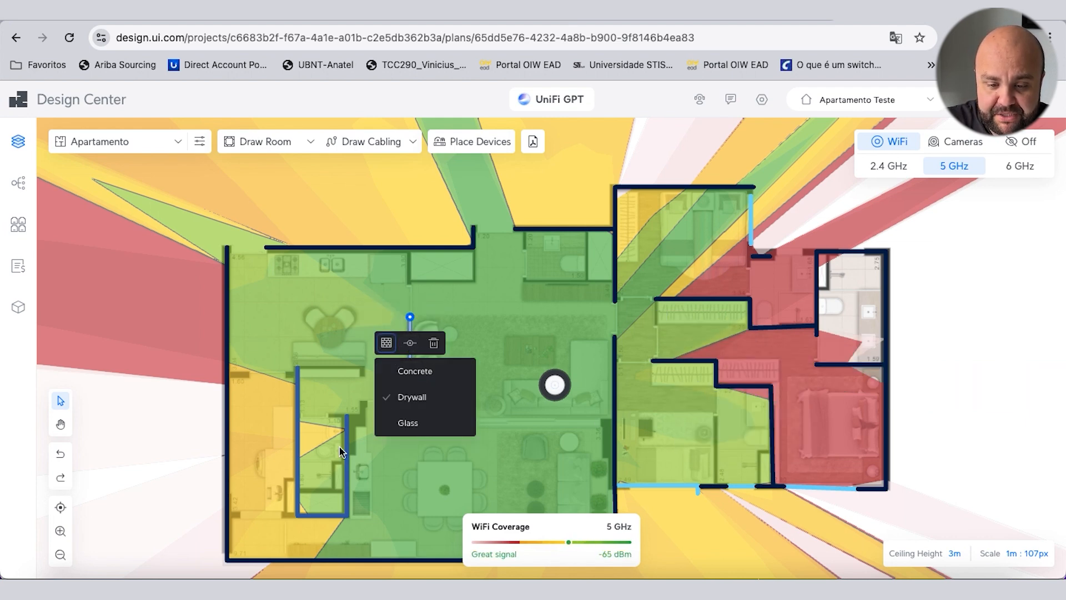
click(406, 369)
Change the service bathroom's right, left and bottom walls from drywall to concrete.
click(348, 464)
click(323, 451)
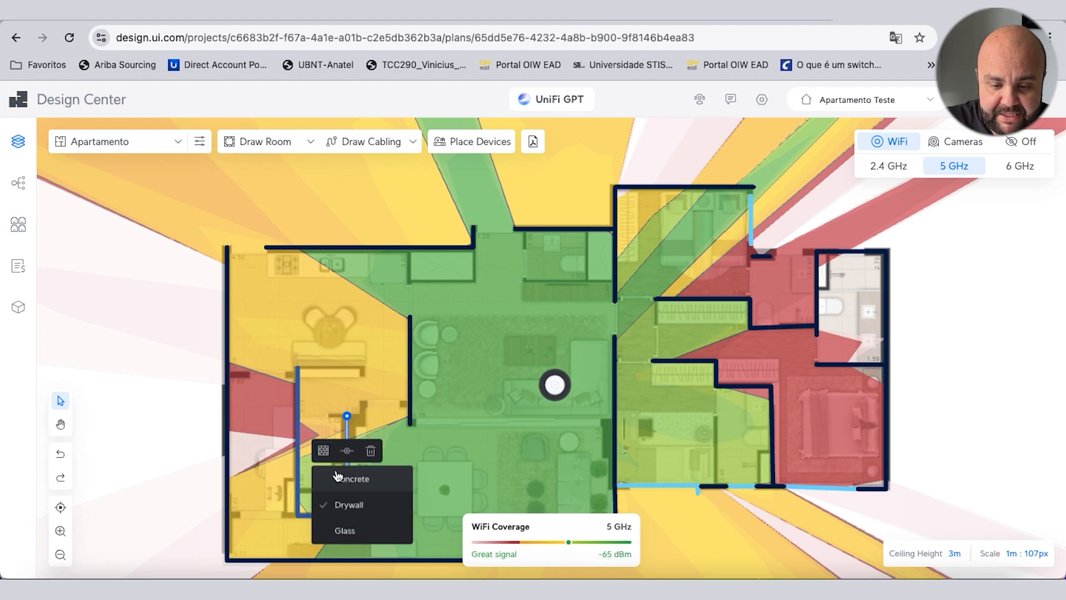
click(347, 475)
click(298, 430)
click(274, 415)
click(301, 443)
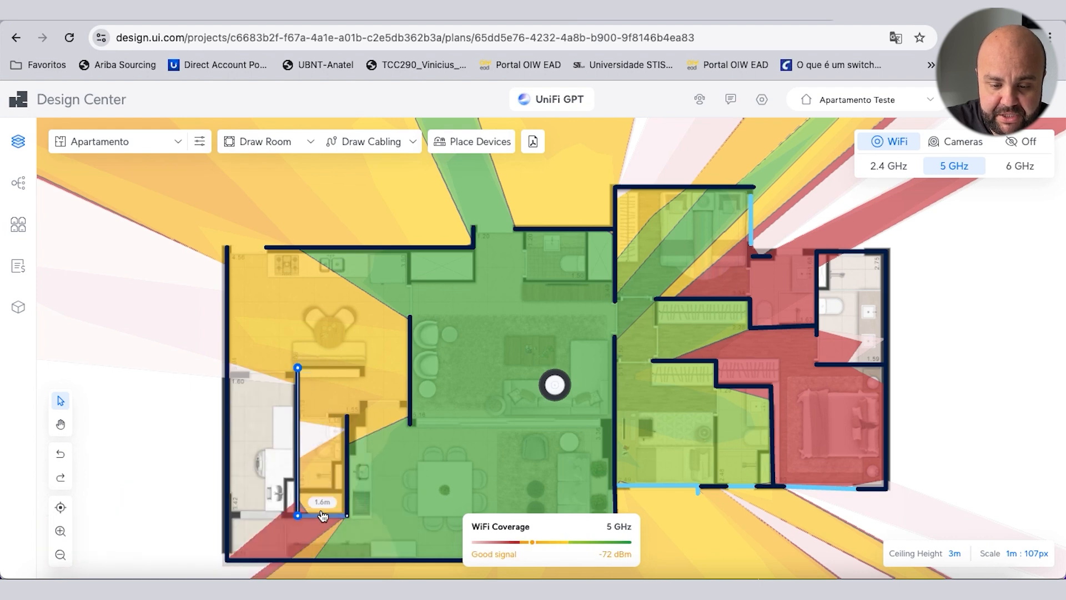
click(321, 514)
click(298, 496)
click(315, 532)
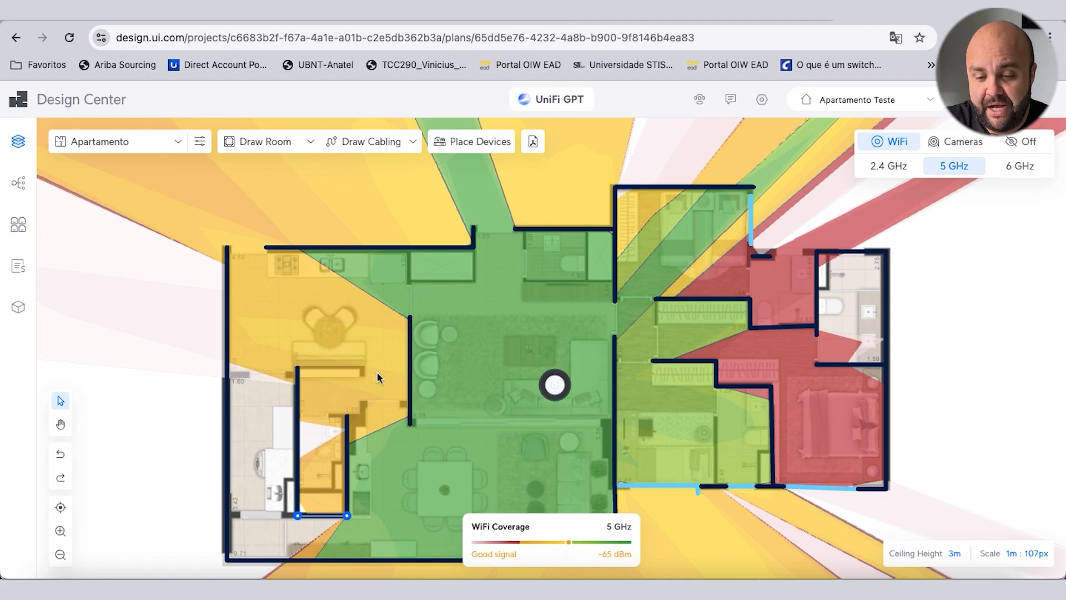
Move the U6 Enterprise beside the kitchen–living room partition and place a ceiling-mounted U6+ in the bedroom corridor near the closets.
drag(560, 394, 400, 390)
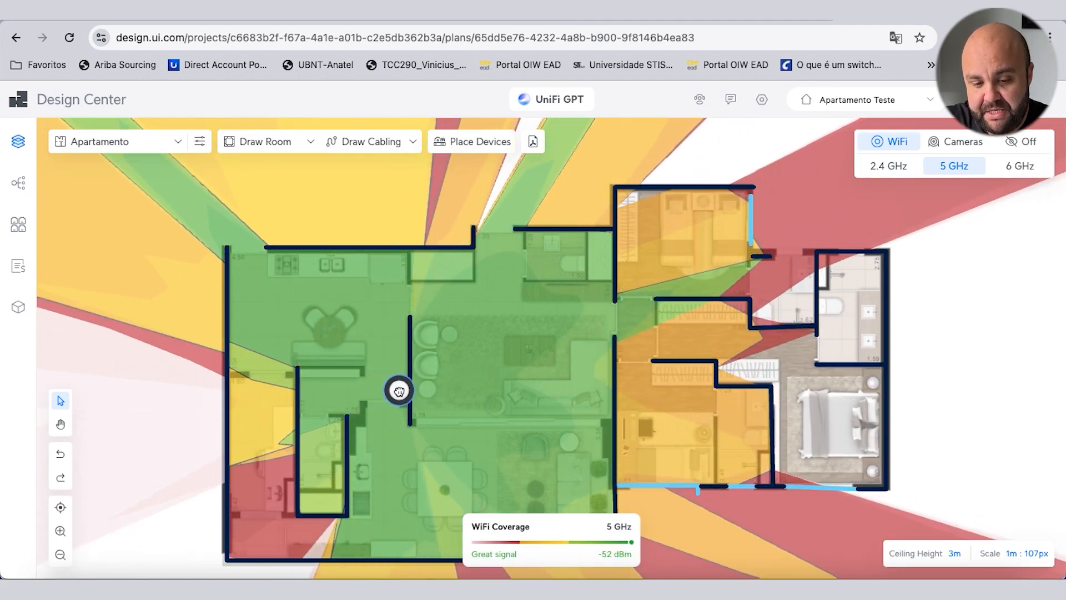
click(487, 143)
click(849, 291)
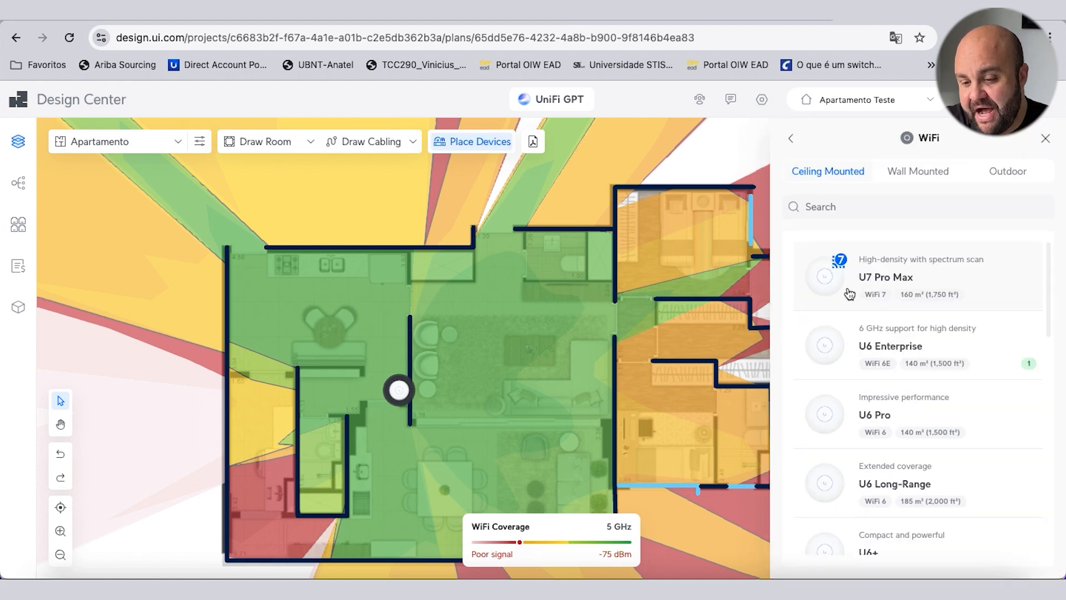
scroll(833, 425, down, 2)
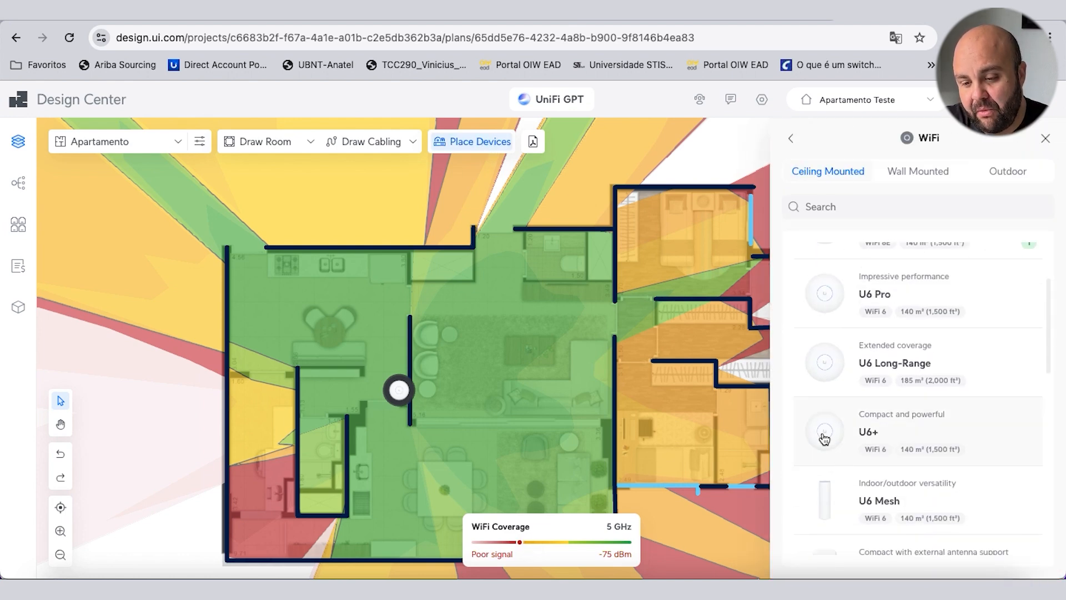
click(825, 439)
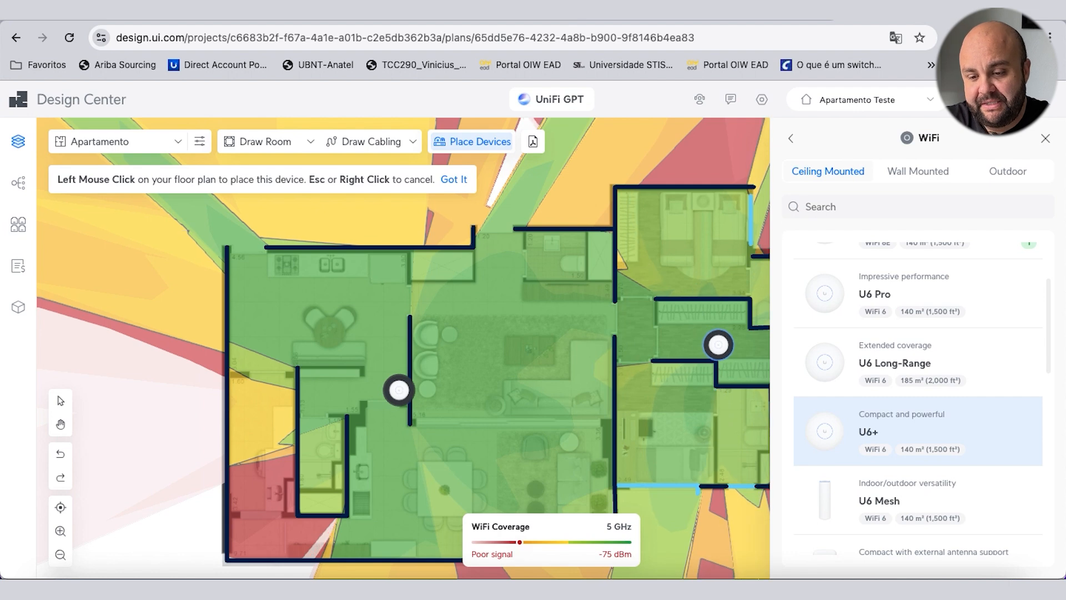
click(718, 344)
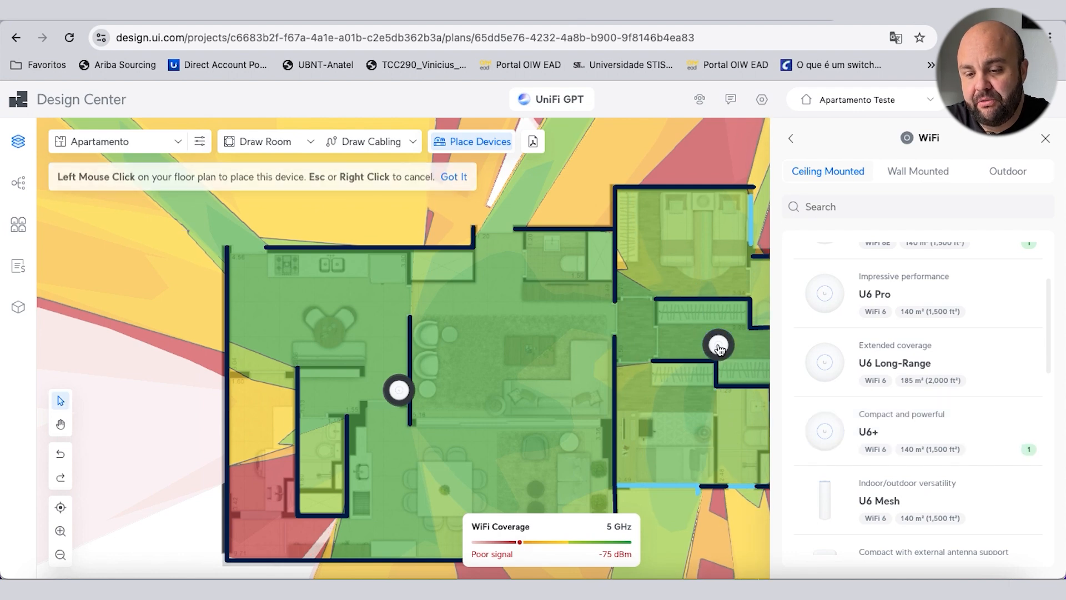
click(1046, 139)
drag(720, 349, 744, 361)
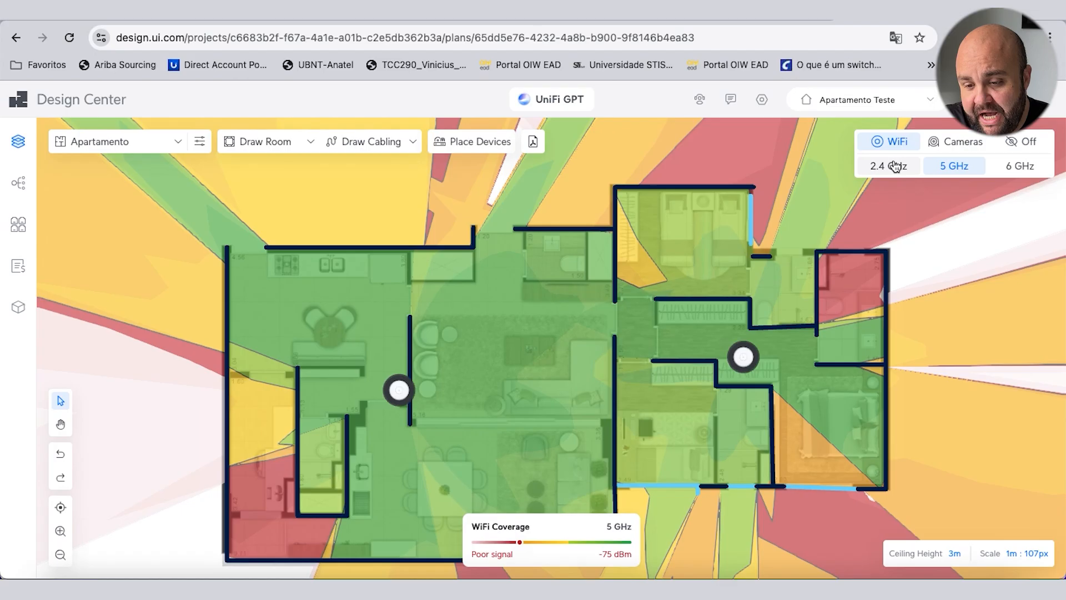
Compare the apartment's WiFi coverage on the 2.4 GHz, 5 GHz and 6 GHz bands.
click(521, 227)
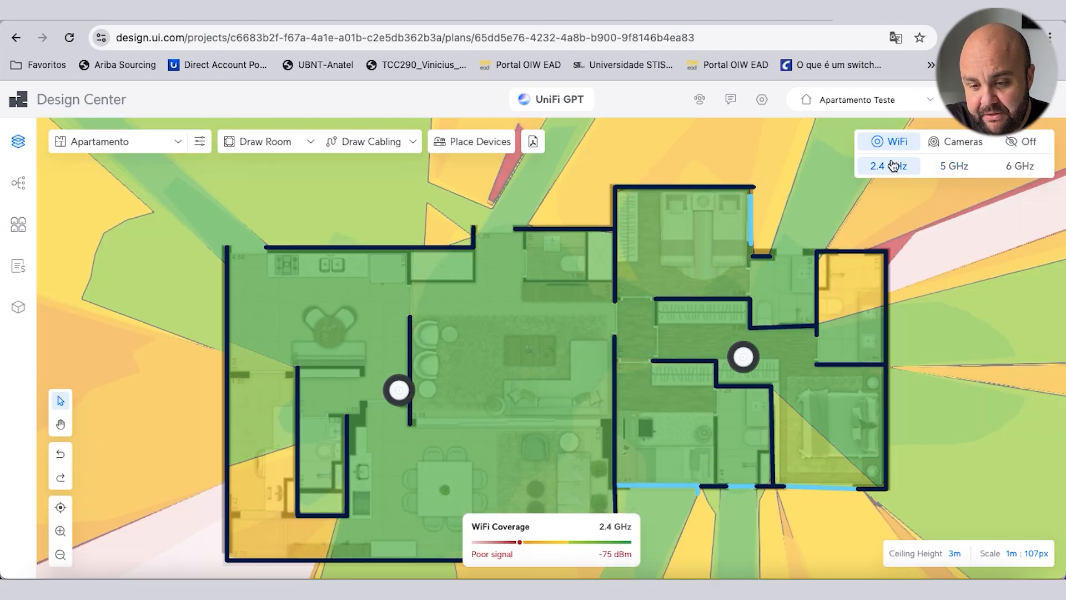
click(954, 169)
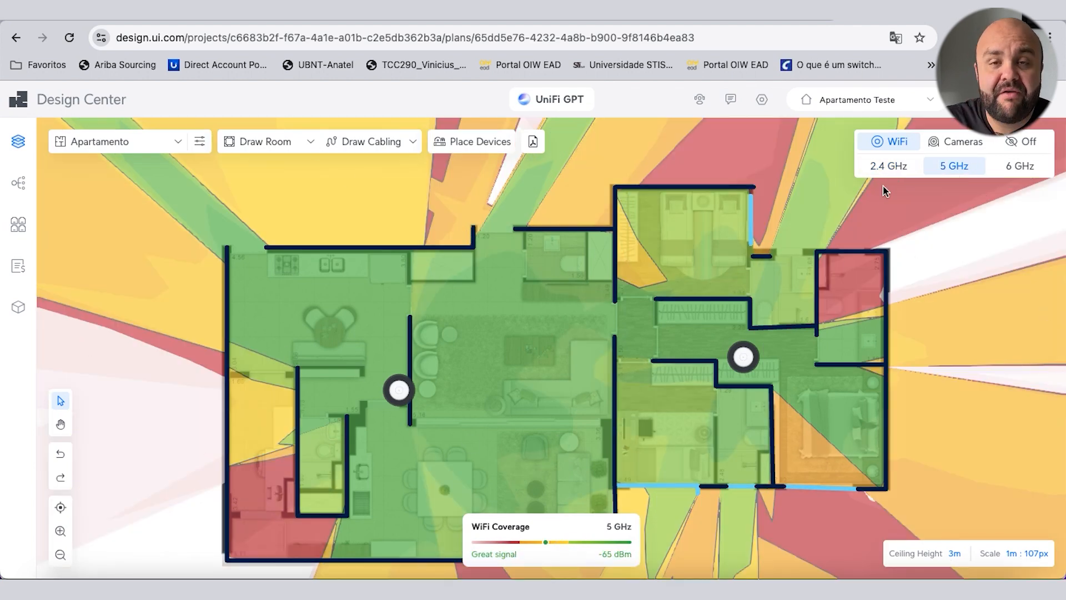
click(889, 166)
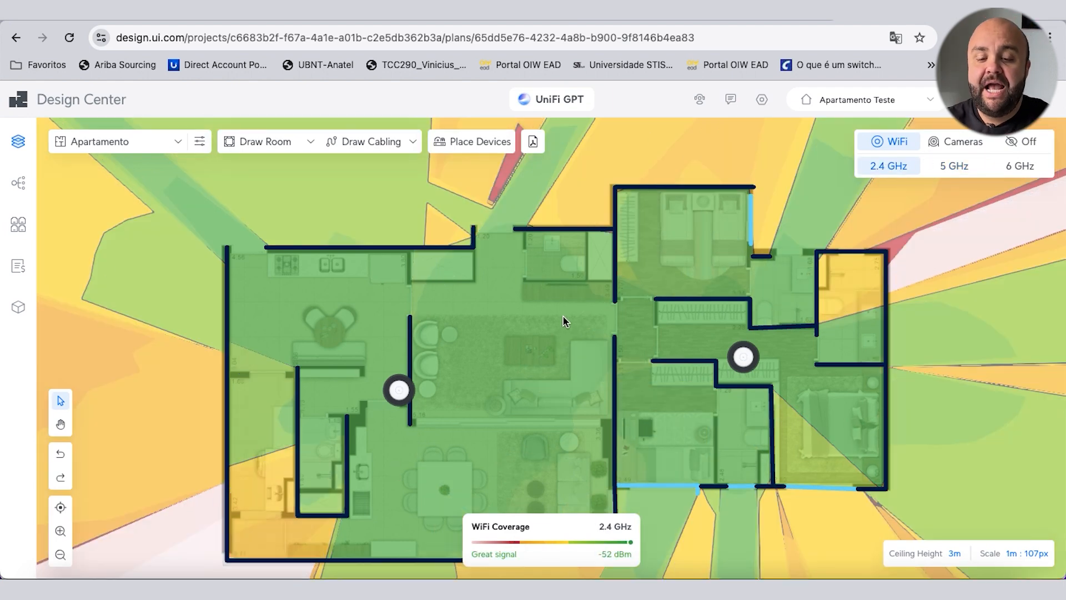
click(1022, 167)
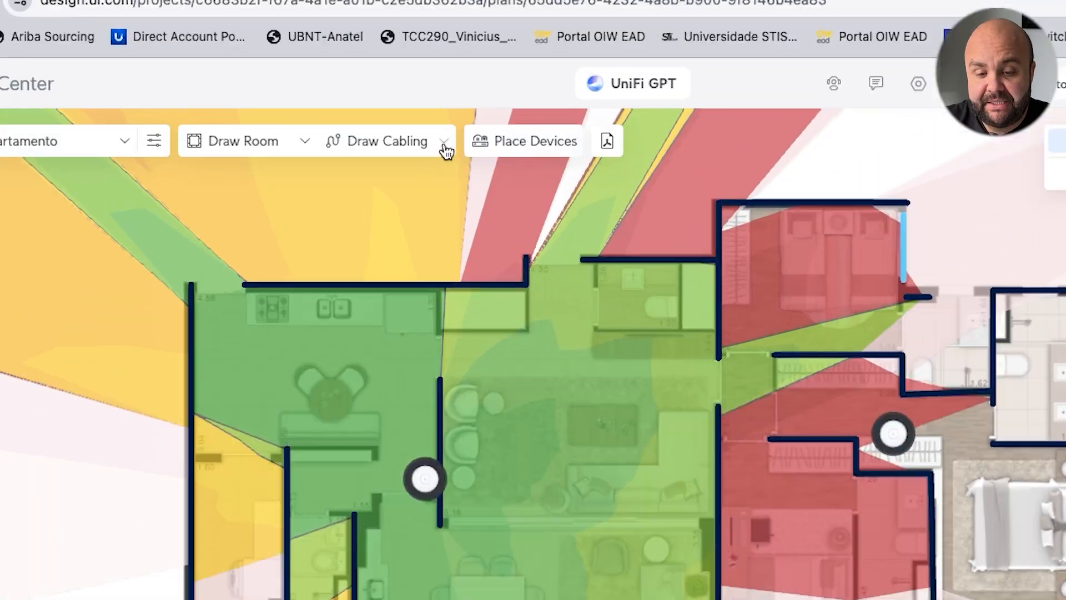
Place an Existing 24U Communications Rack at the upper end of the kitchen–living room partition, above the U6 Enterprise.
click(447, 150)
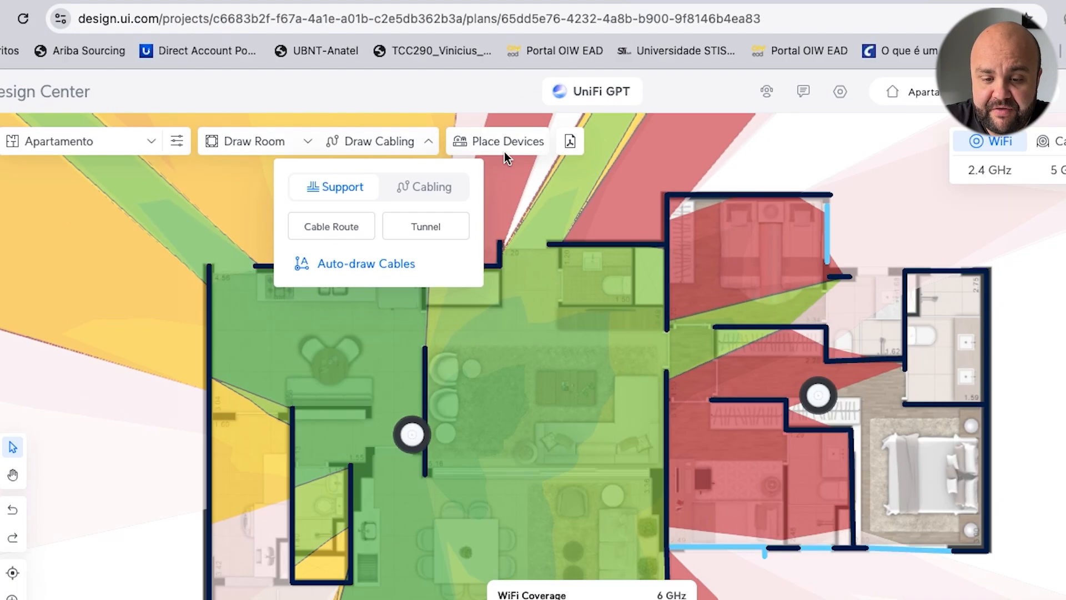
click(720, 157)
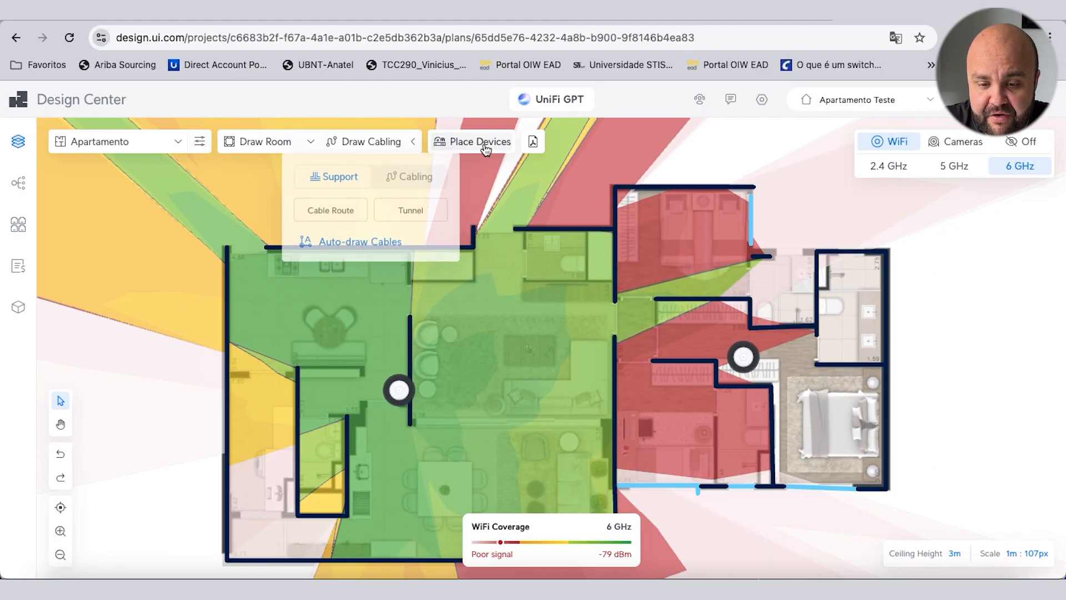
click(848, 452)
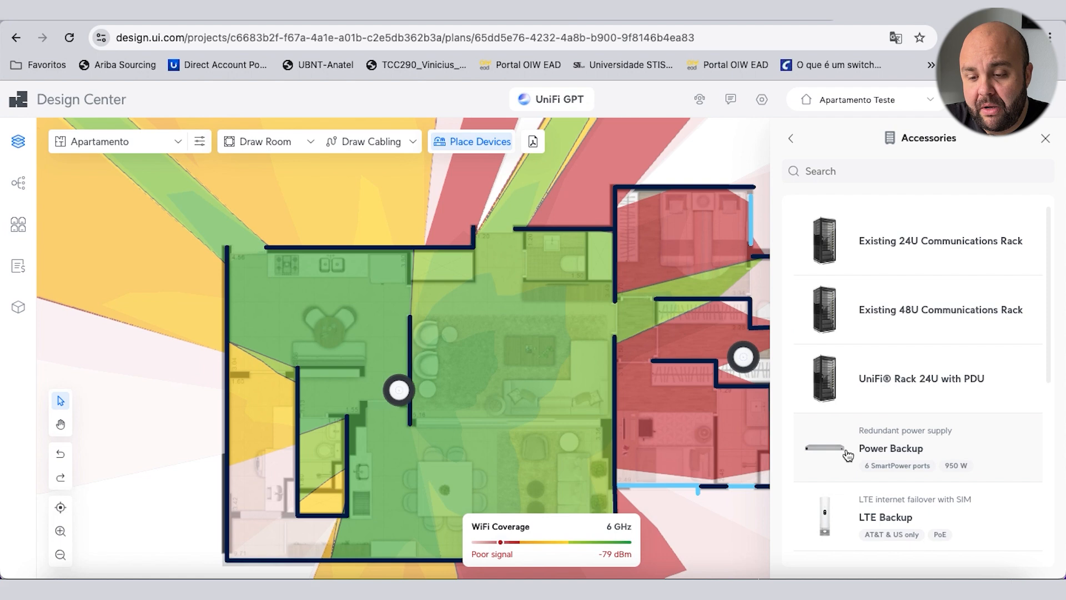
click(882, 258)
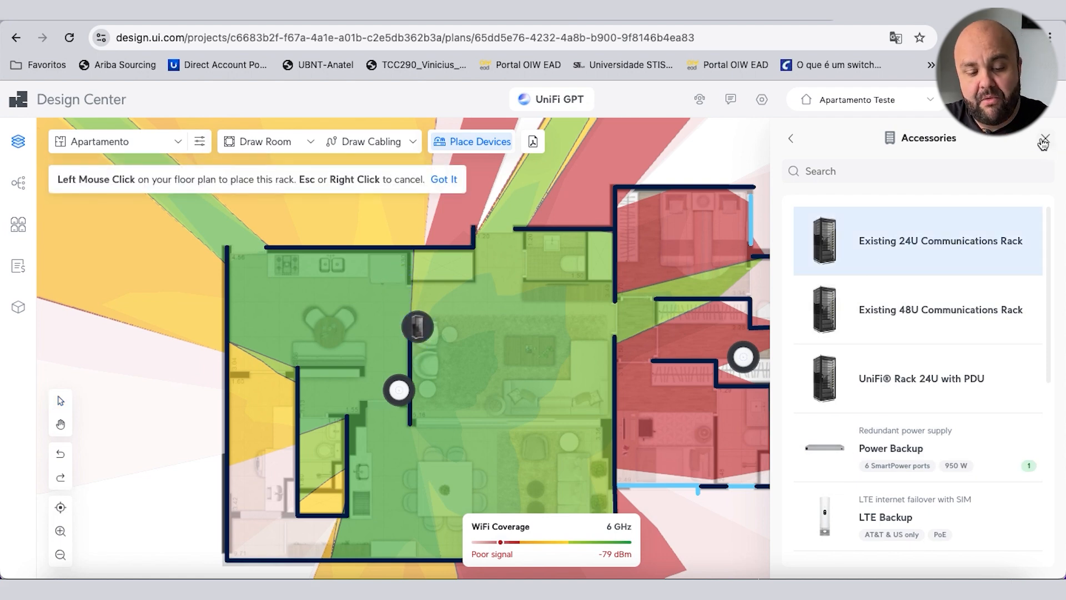
Open the 24U rack's settings and remove all the devices preinstalled in it.
click(417, 329)
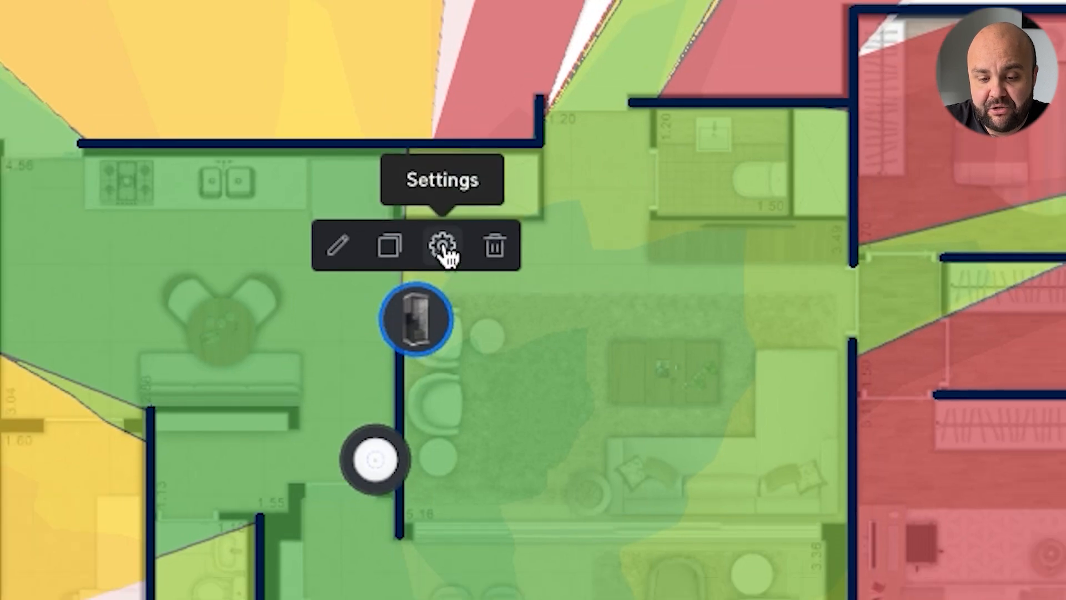
click(444, 238)
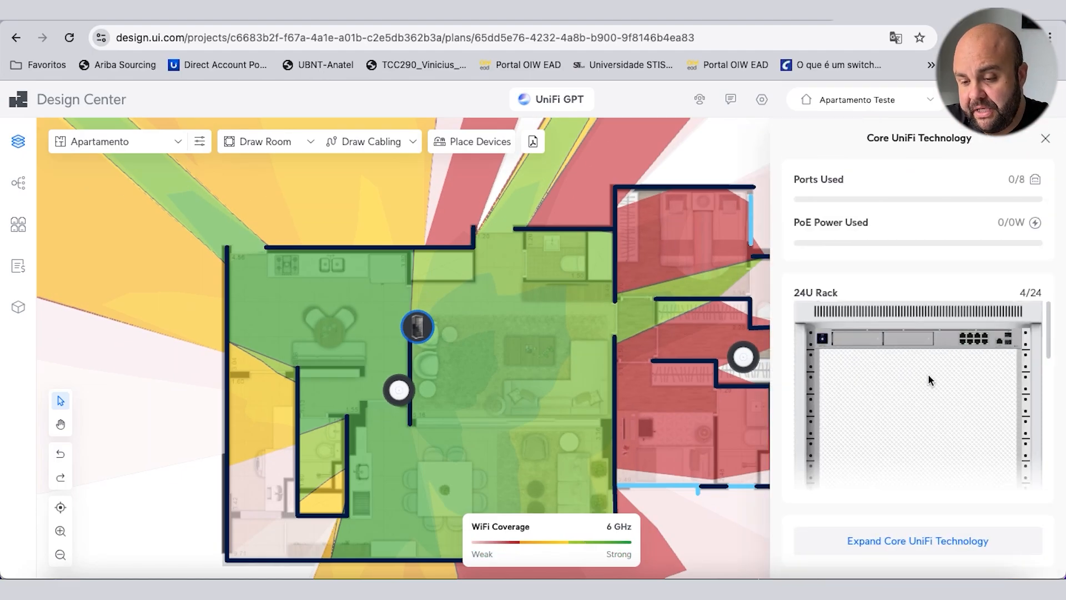
scroll(931, 381, down, 5)
click(977, 398)
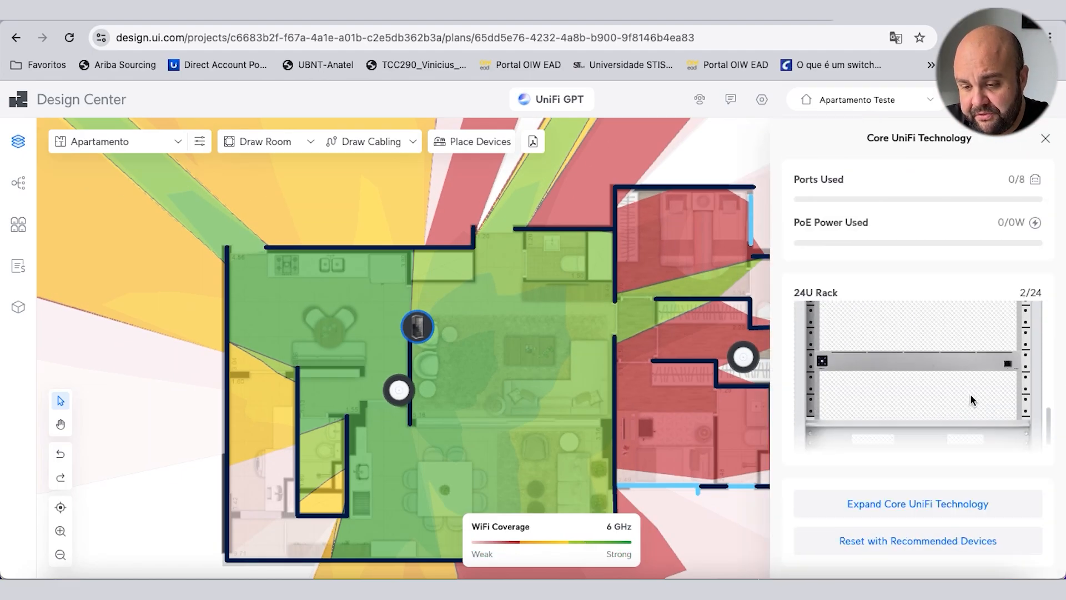
click(957, 362)
scroll(952, 350, up, 5)
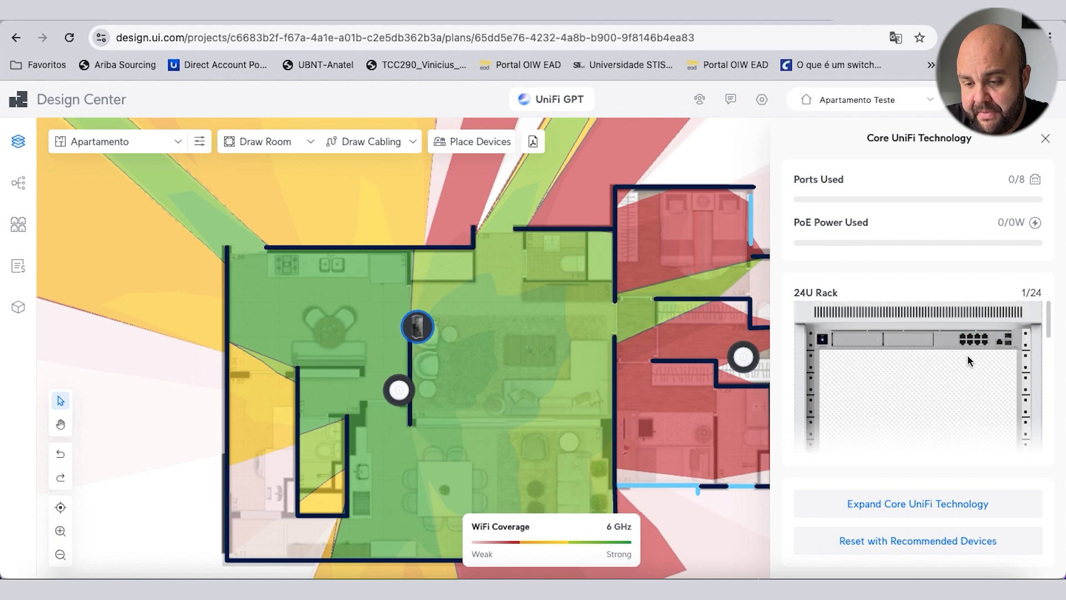
click(981, 345)
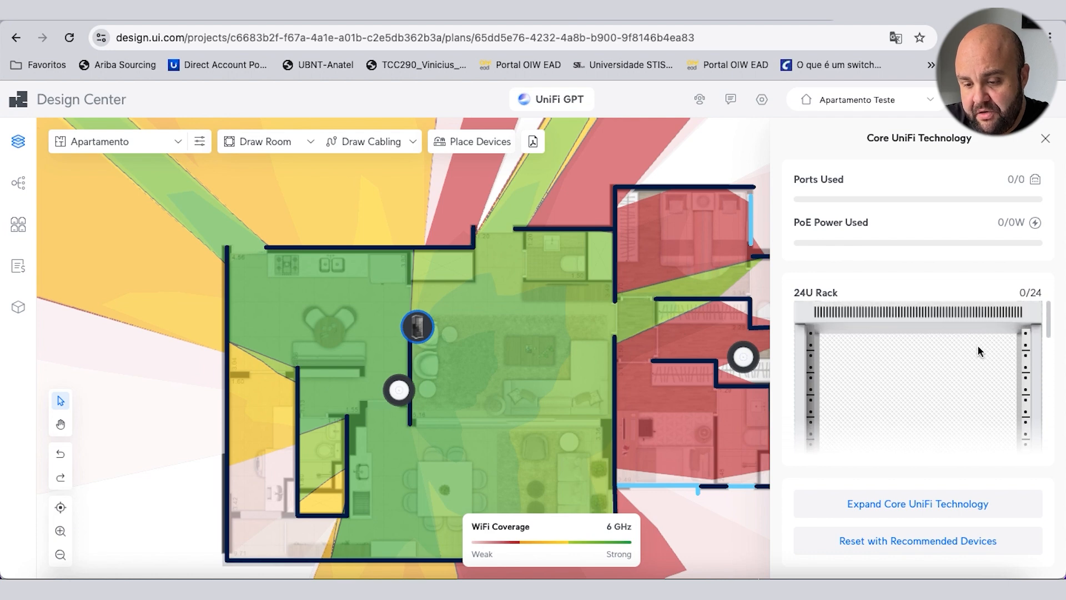
Add one Standard 16 PoE switch to the rack as additional switching capacity and check the rack's contents.
click(919, 504)
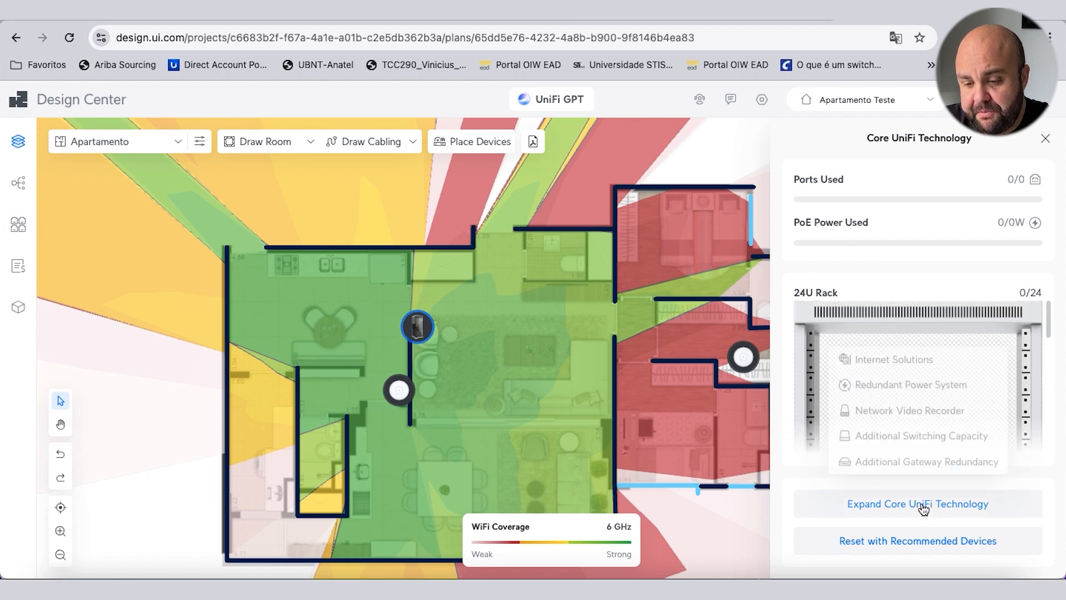
click(905, 444)
scroll(886, 404, down, 3)
scroll(887, 404, down, 2)
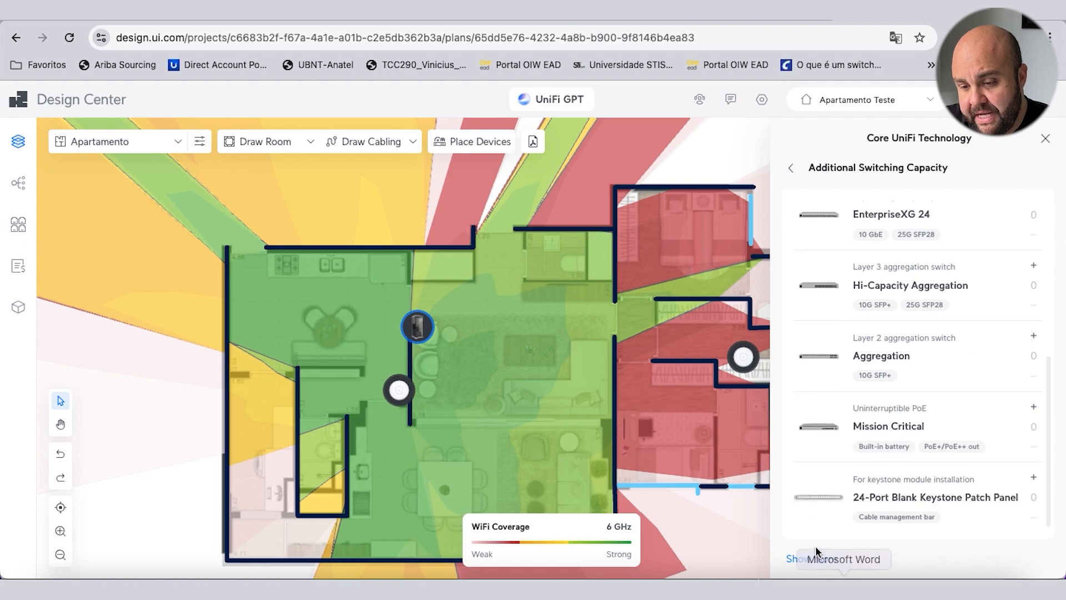
click(812, 558)
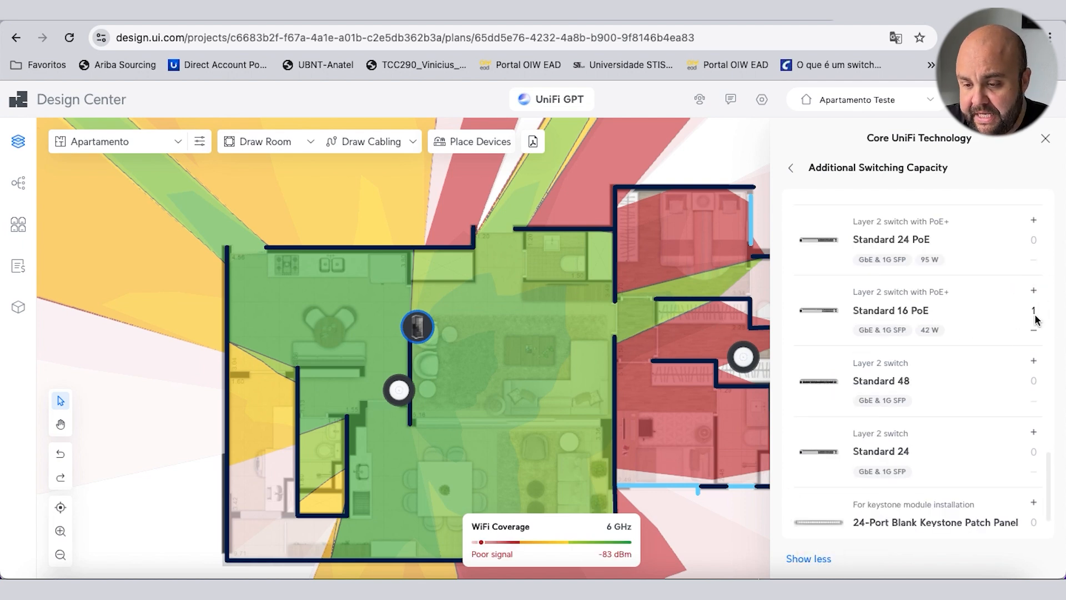
click(409, 336)
click(421, 334)
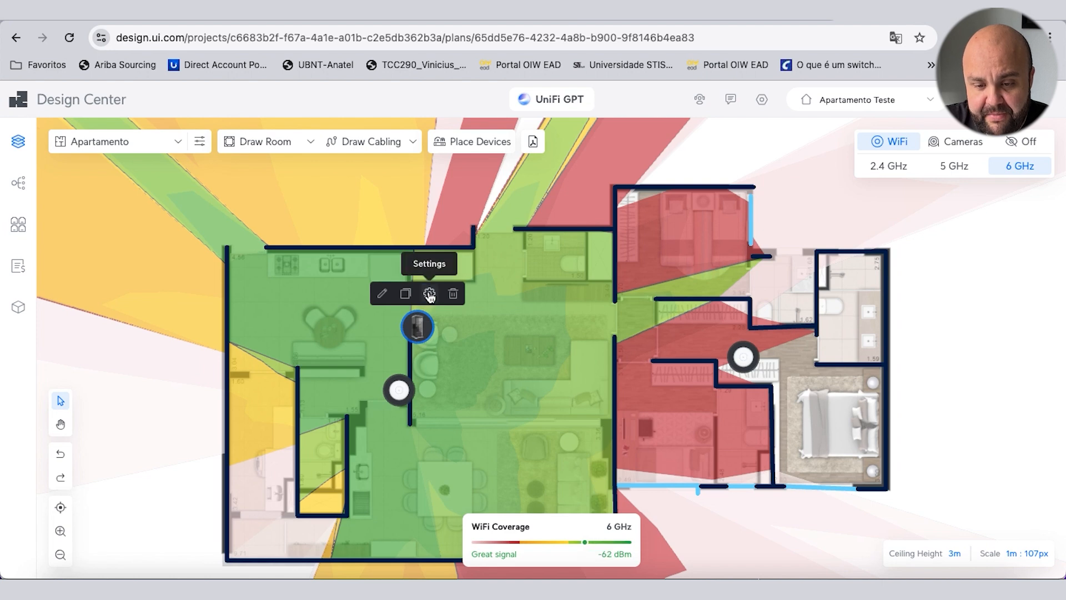
click(430, 295)
scroll(905, 390, down, 1)
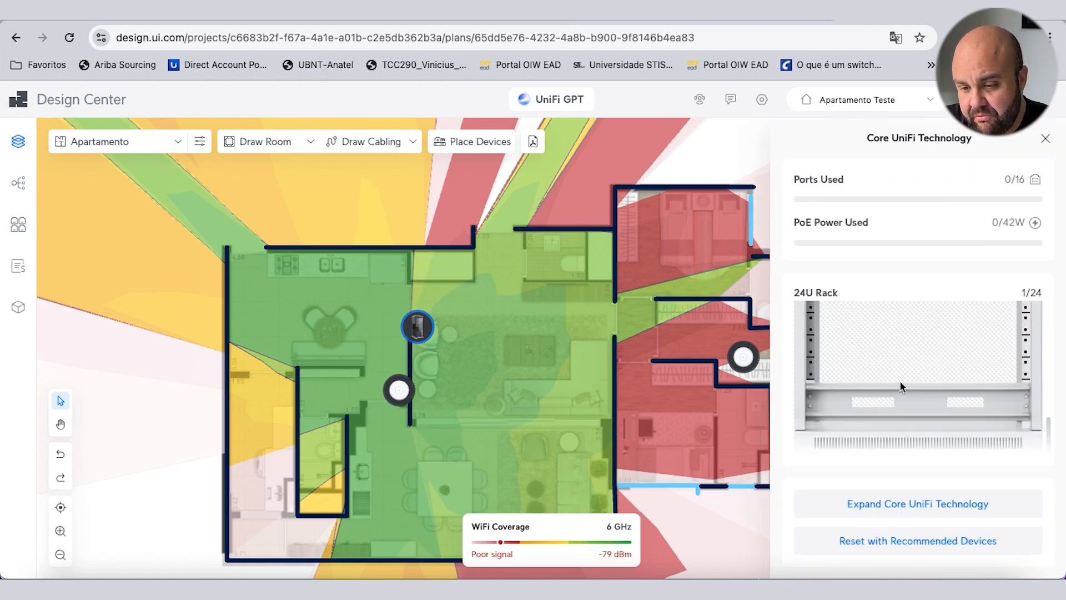
scroll(909, 389, up, 1)
click(1044, 140)
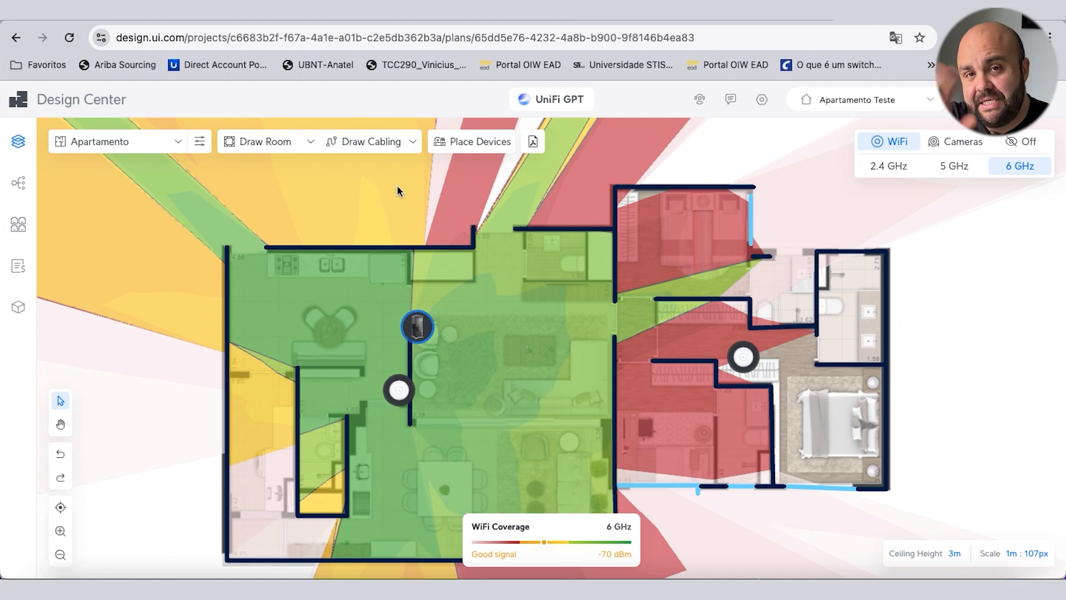
Draw a cable route about 10.5 m long from the rack across the living room to the U6+ in the bedroom corridor.
click(412, 146)
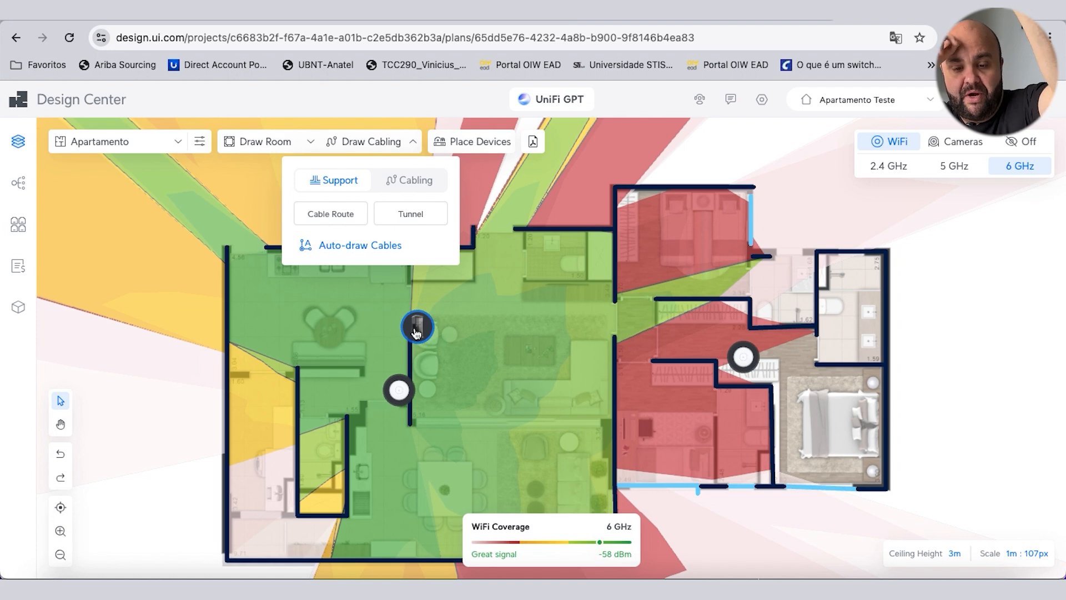
click(332, 214)
click(428, 328)
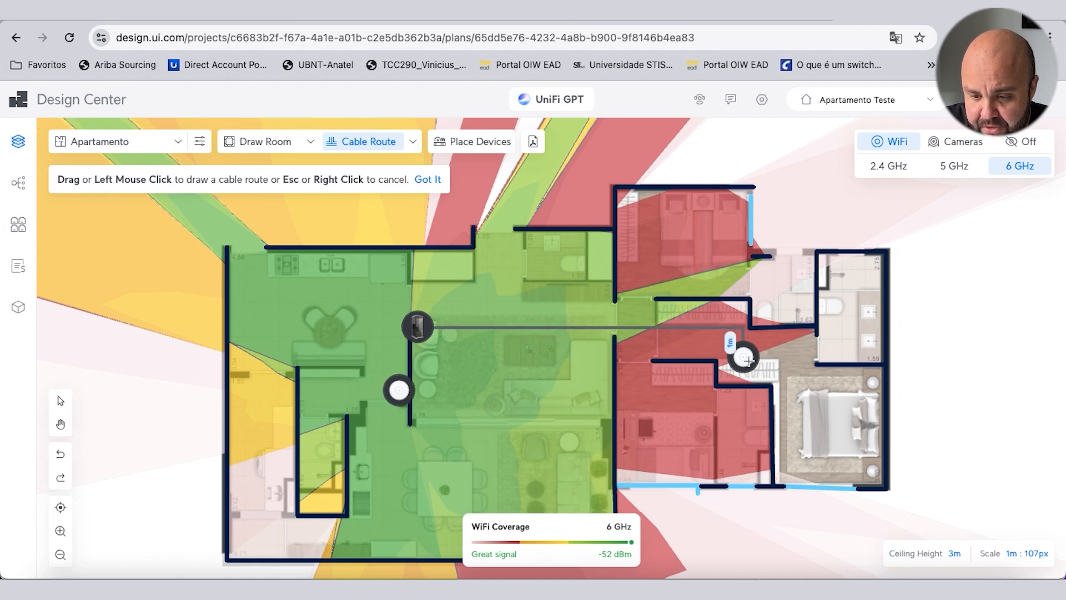
click(743, 357)
right_click(399, 337)
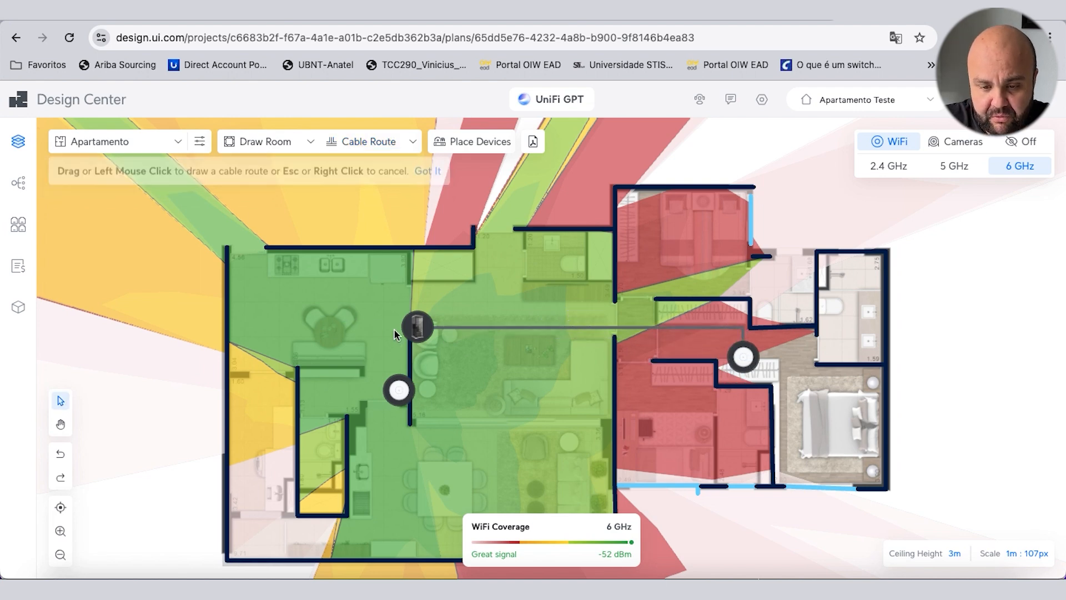
Draw a cable route from the rack about 0.7 m into the kitchen side and down to the U6 Enterprise.
click(370, 142)
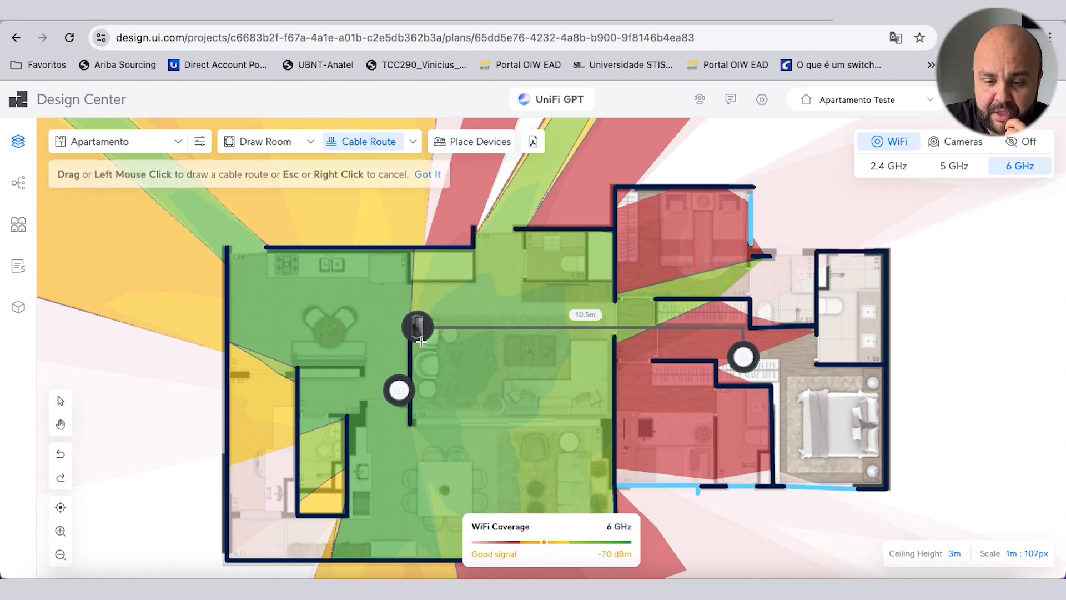
click(408, 325)
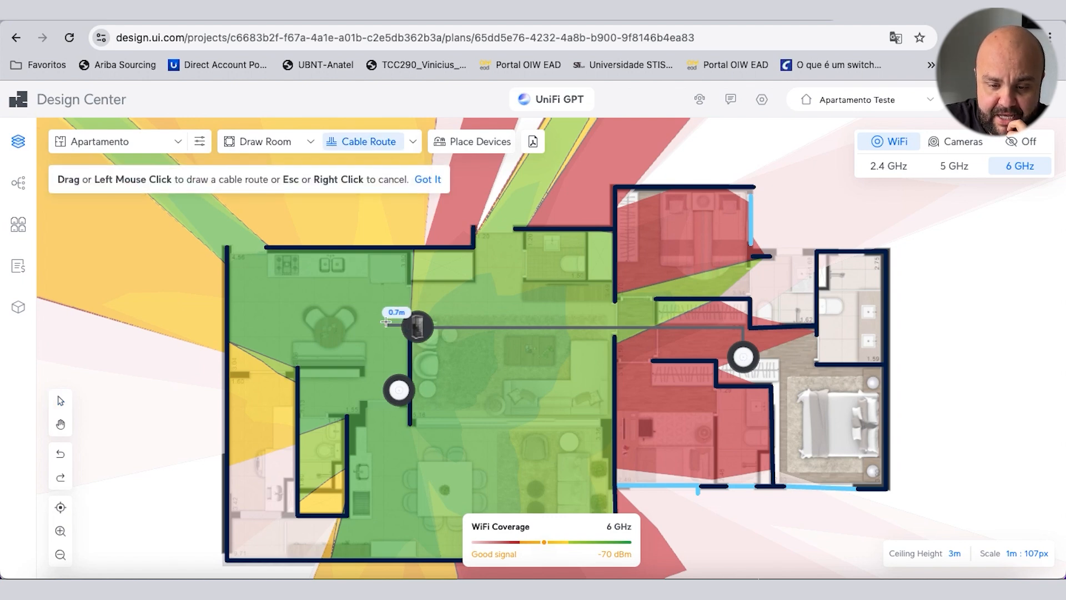
click(384, 322)
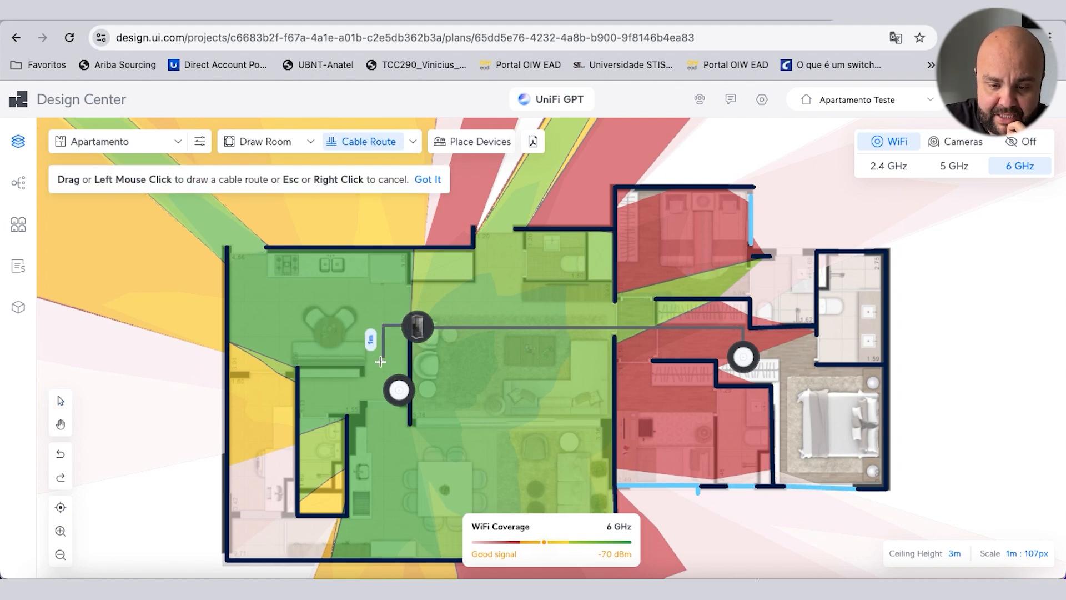
click(385, 395)
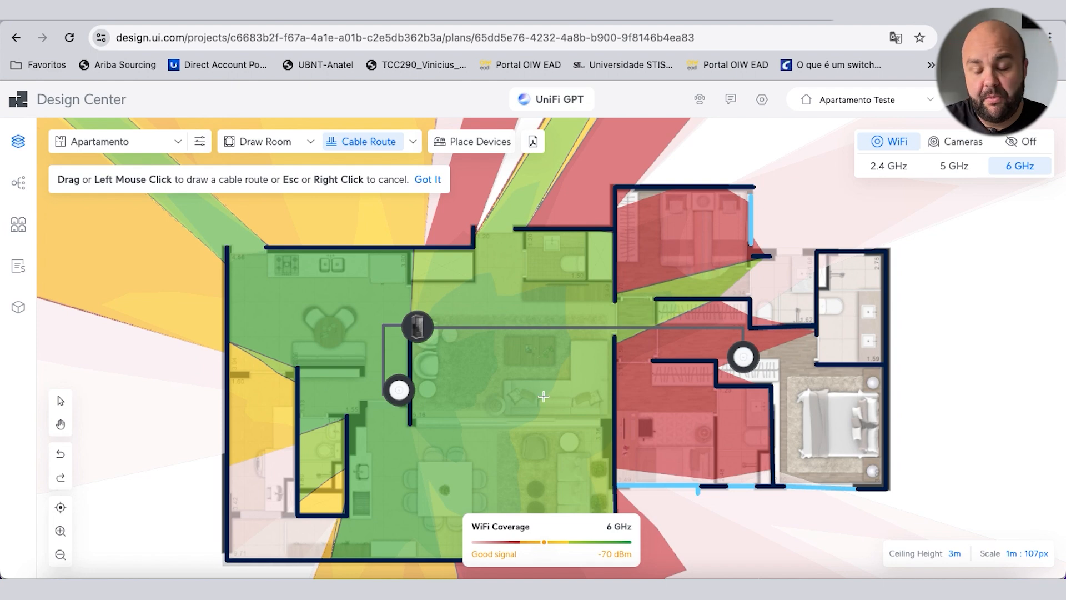
Auto-draw the cables connecting both the U6 Enterprise and the U6+ to the rack.
click(412, 143)
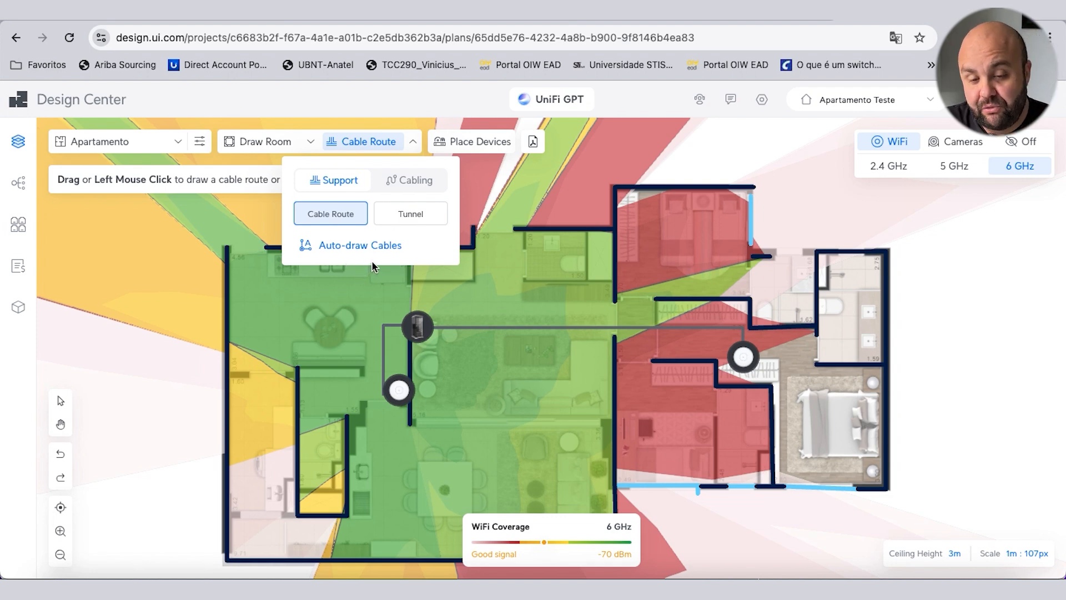
click(361, 247)
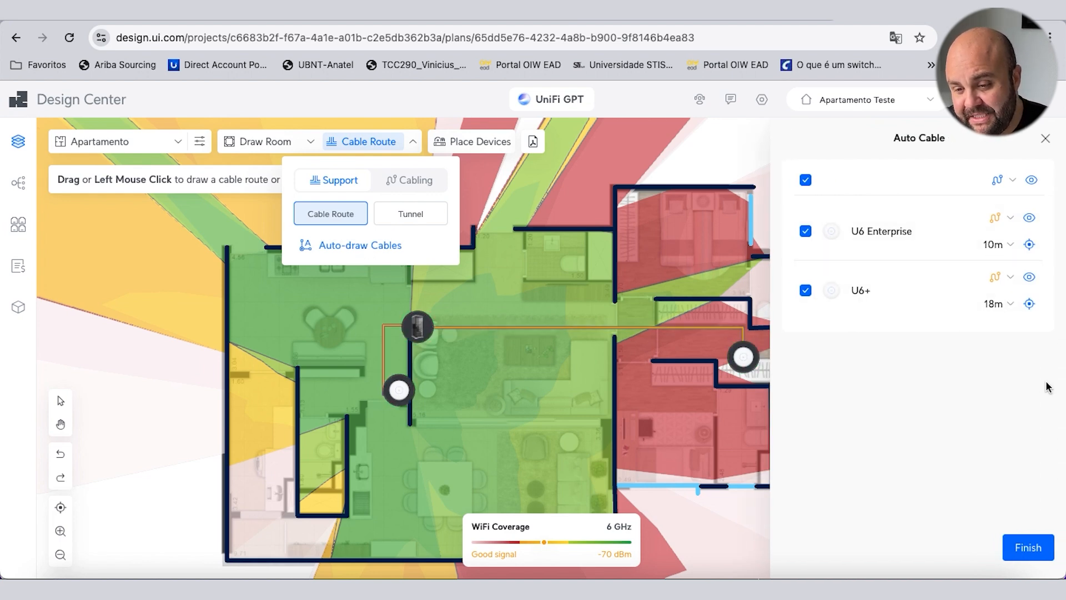
click(1028, 547)
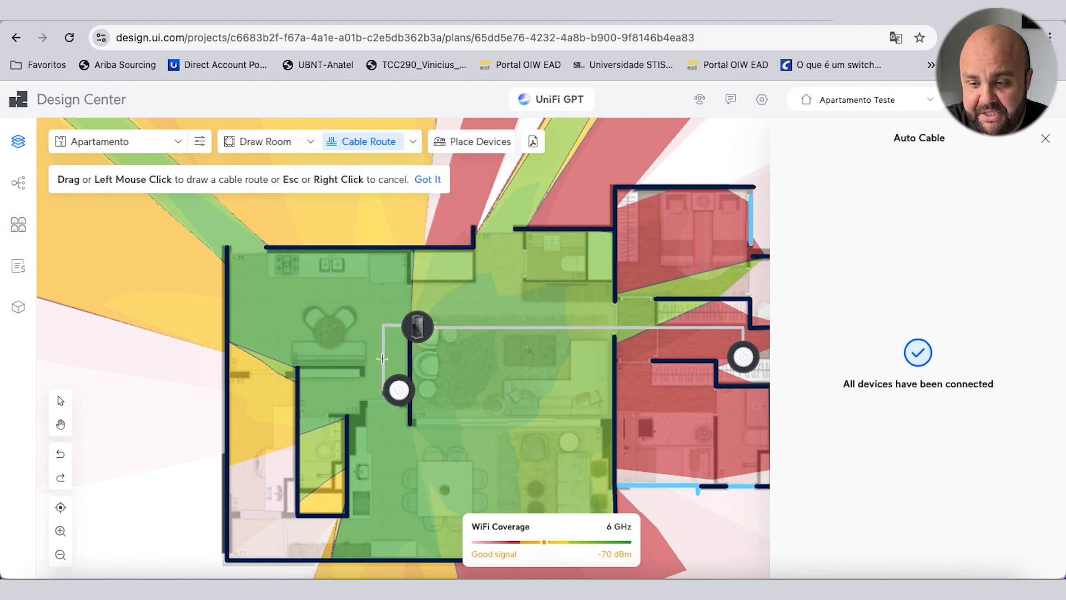
click(1046, 139)
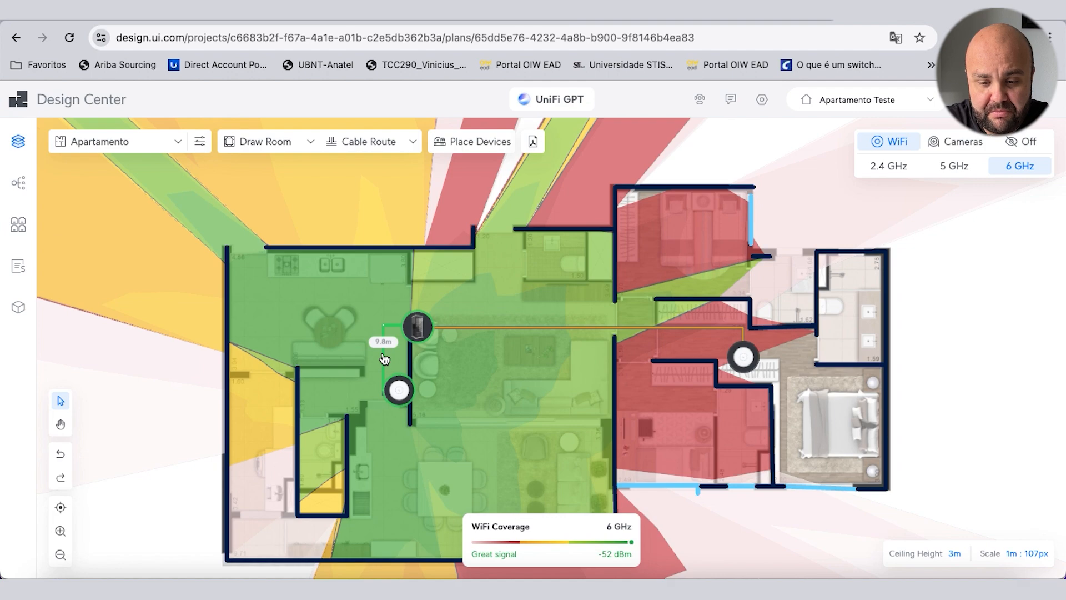
Check the rack's used ports and PoE power, and view the project's network topology.
click(418, 328)
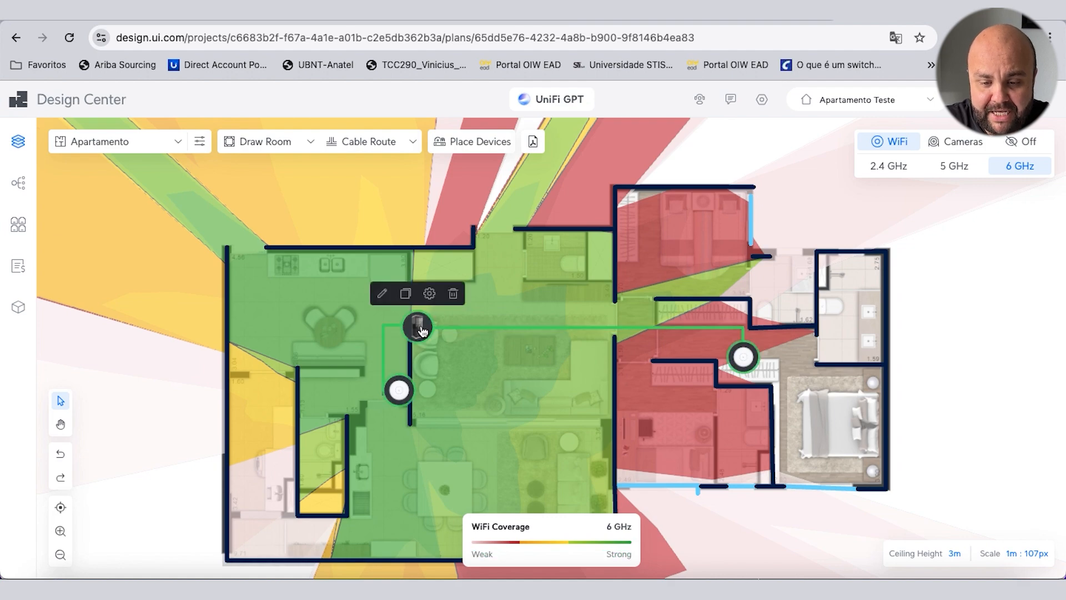
click(430, 294)
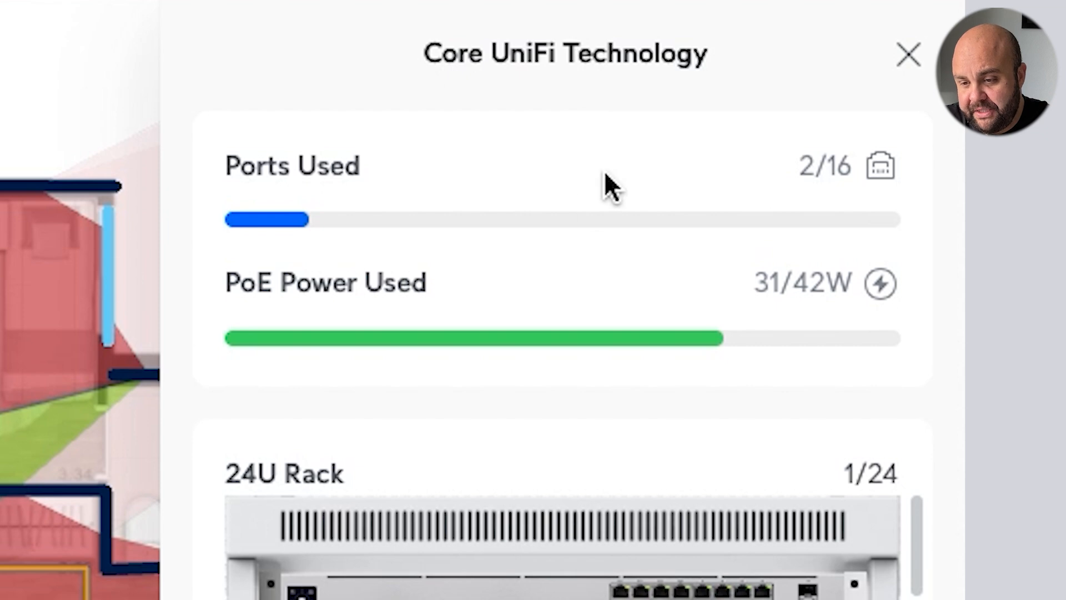
drag(806, 172, 850, 166)
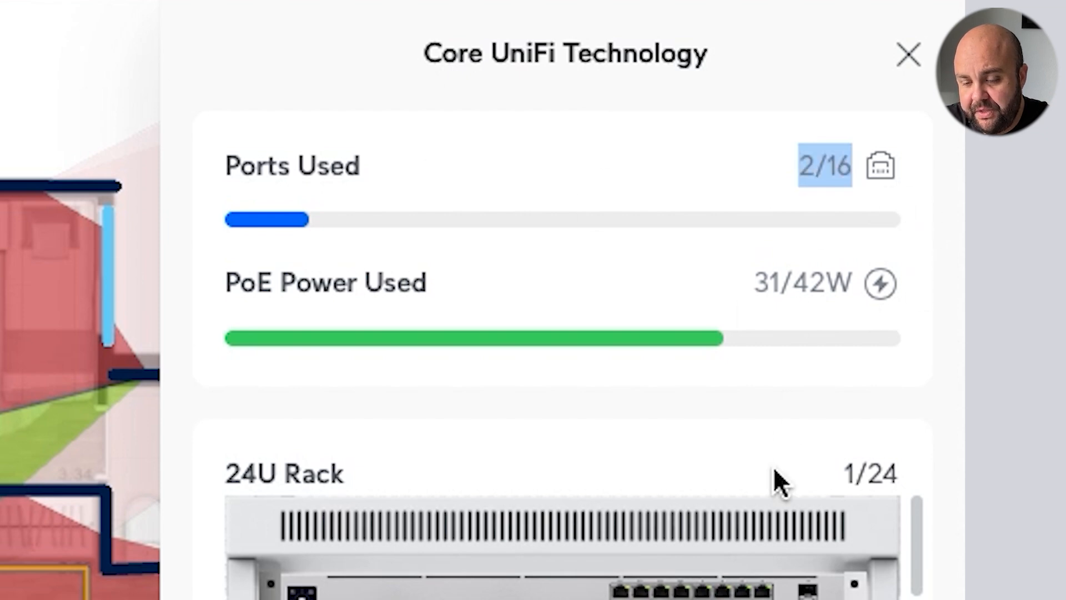
drag(754, 284, 847, 293)
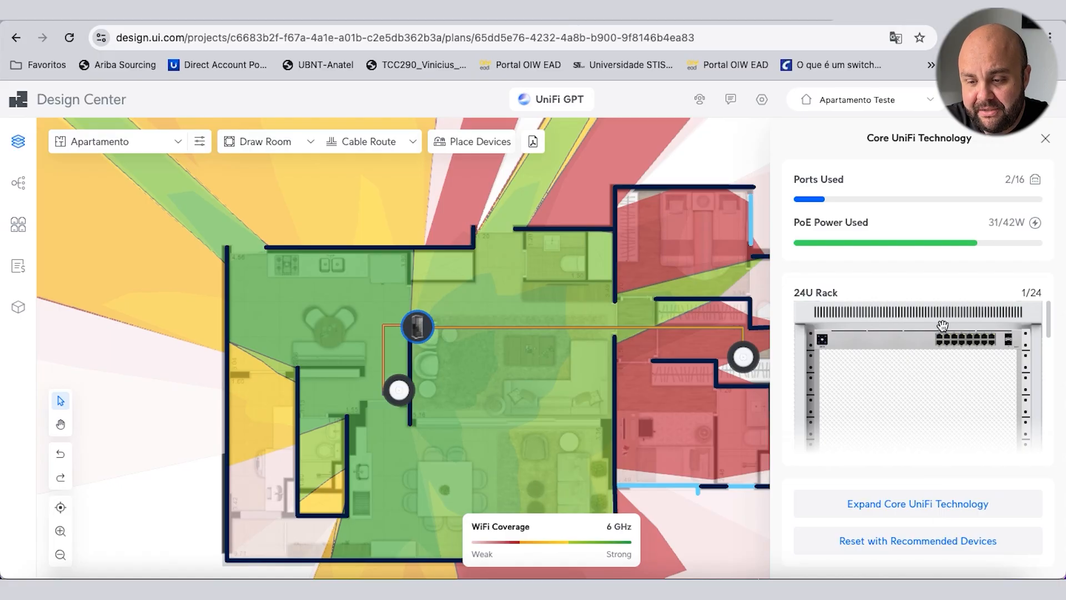
click(19, 183)
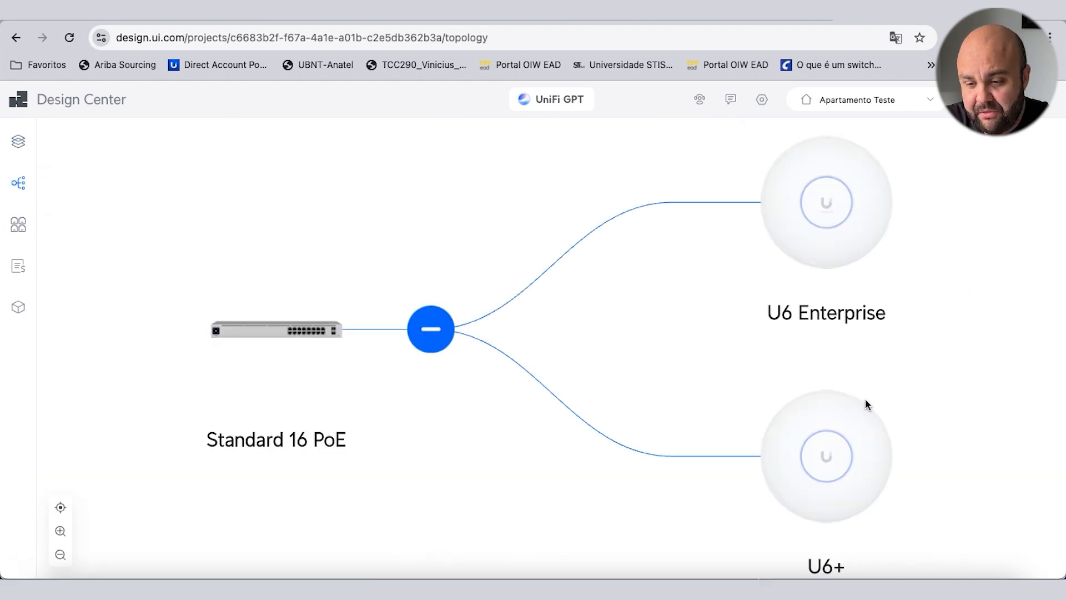
scroll(726, 367, down, 2)
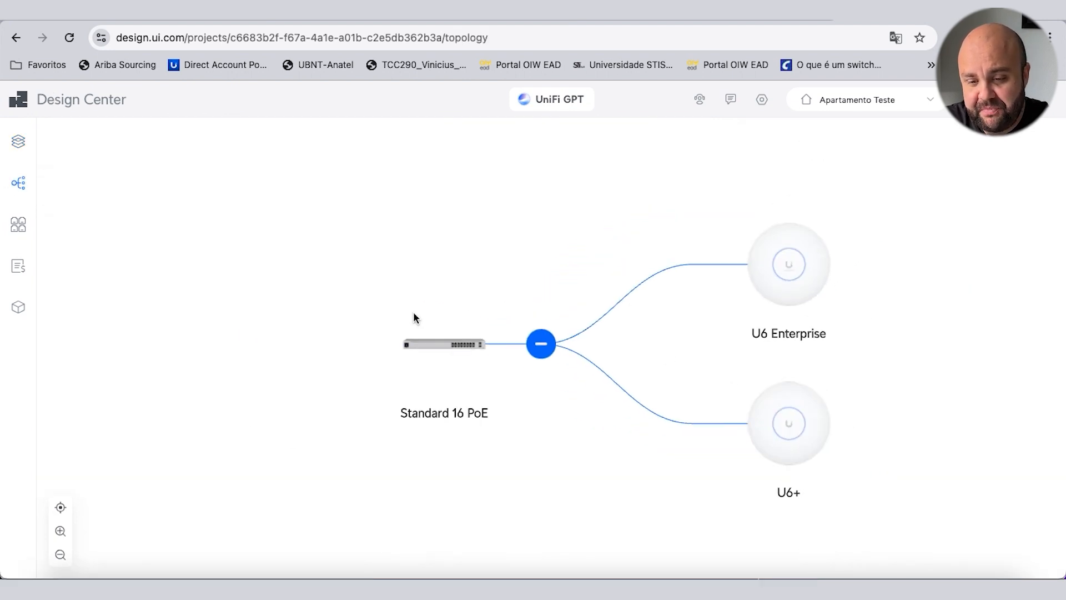